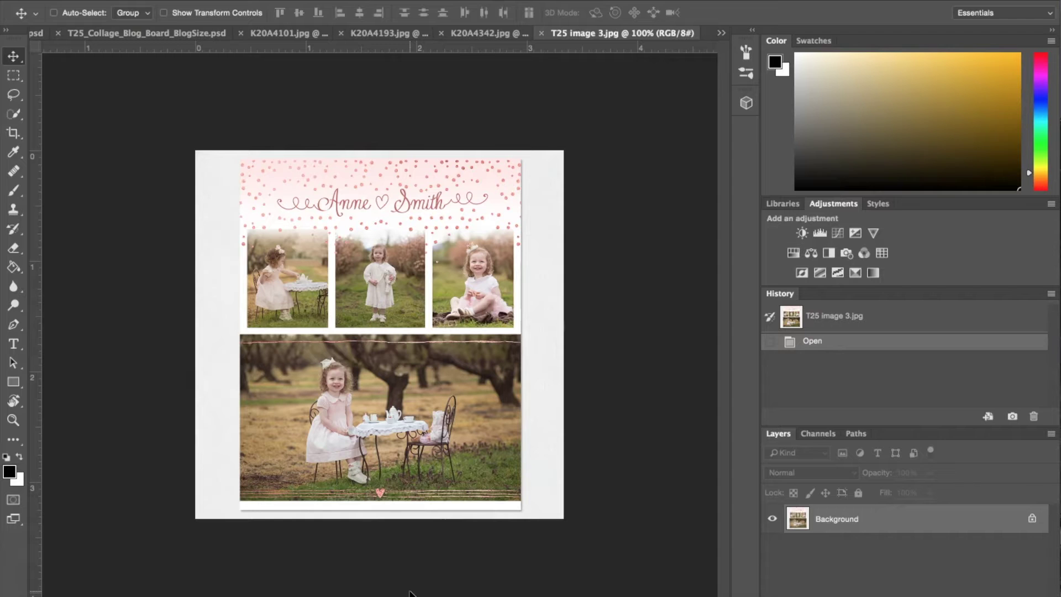
Zoom into the finished sample T25 image 3.jpg and list all open documents
left_click(434, 452)
scroll(433, 451, "up", 3)
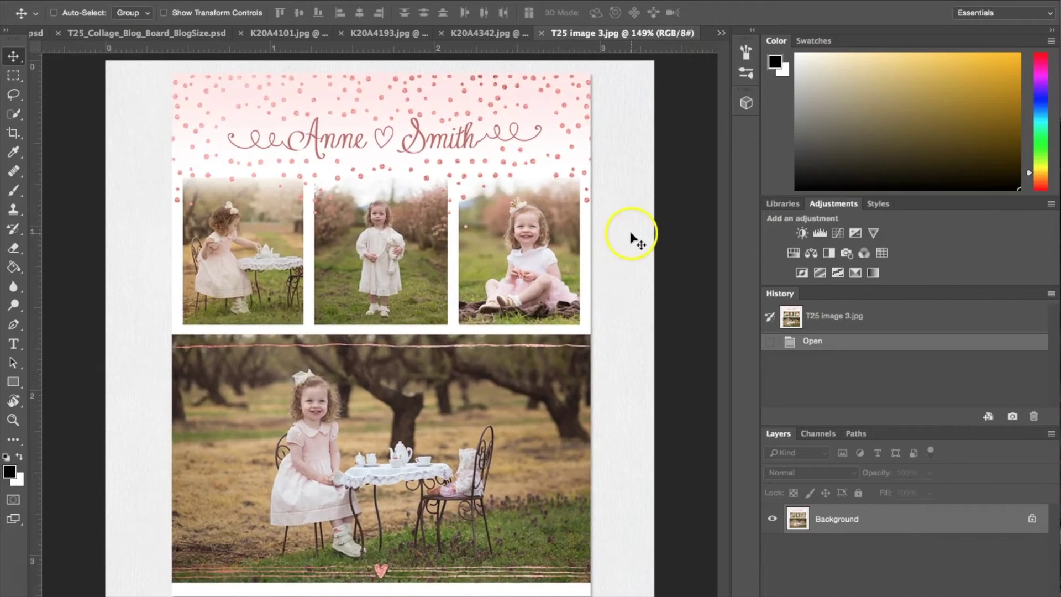
left_click(721, 33)
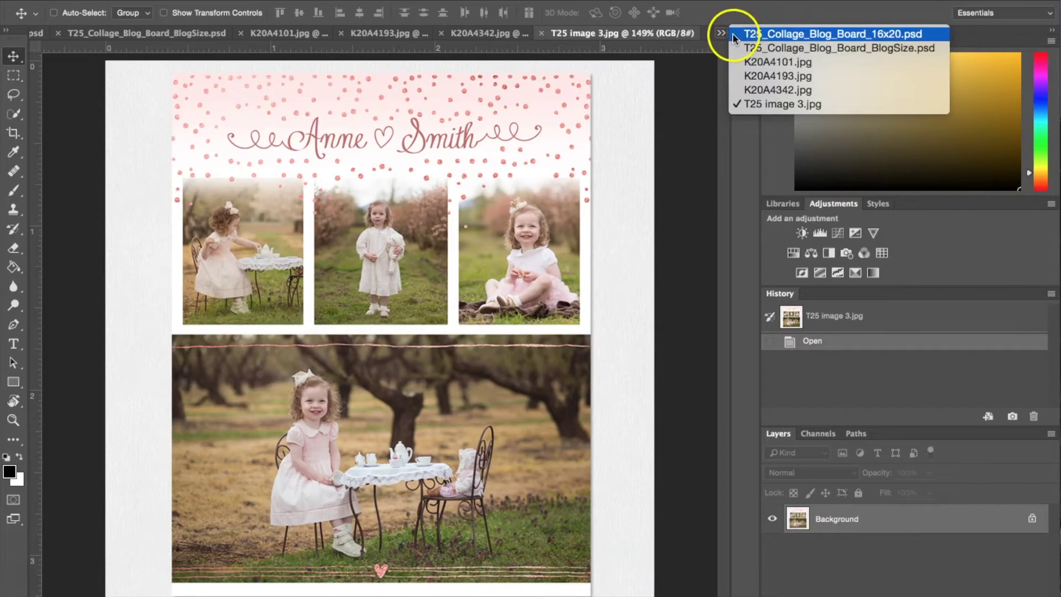
In the 16x20 collage template, preview the design, then delete the INSTRUCTIONS layer
left_click(733, 34)
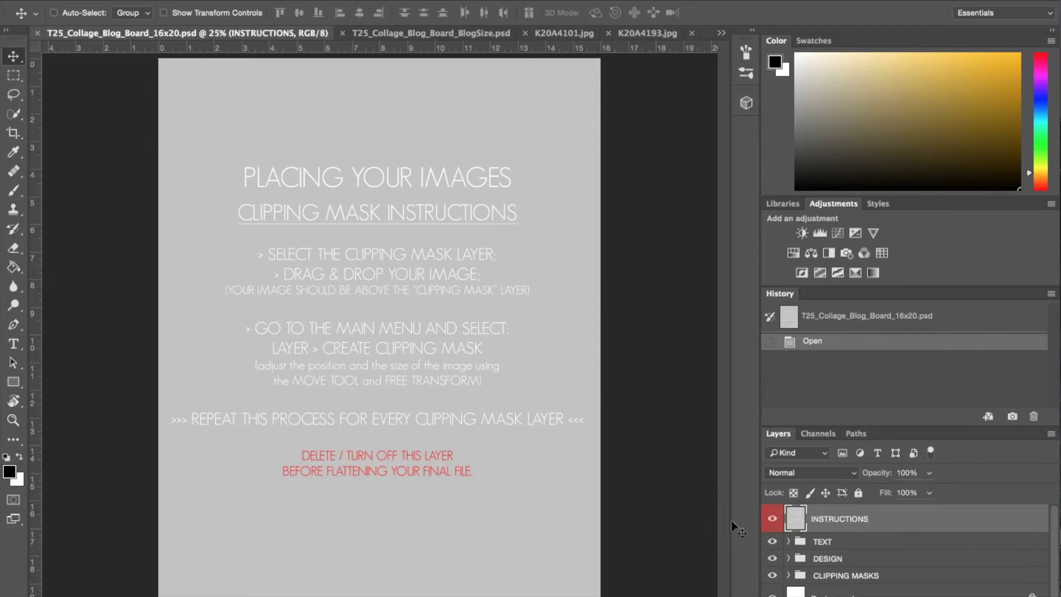
left_click(773, 519)
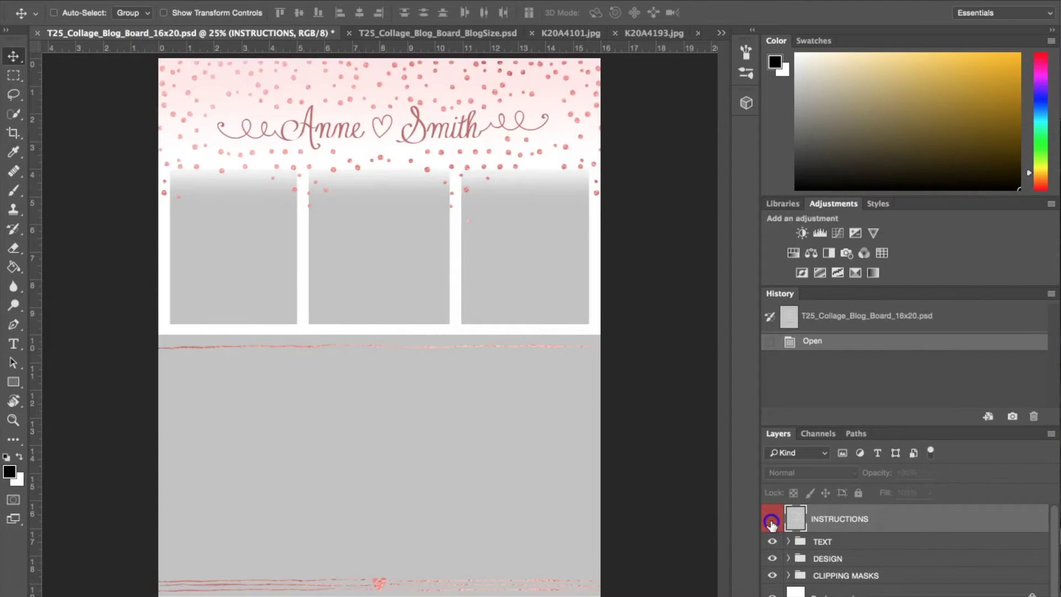
left_click(772, 521)
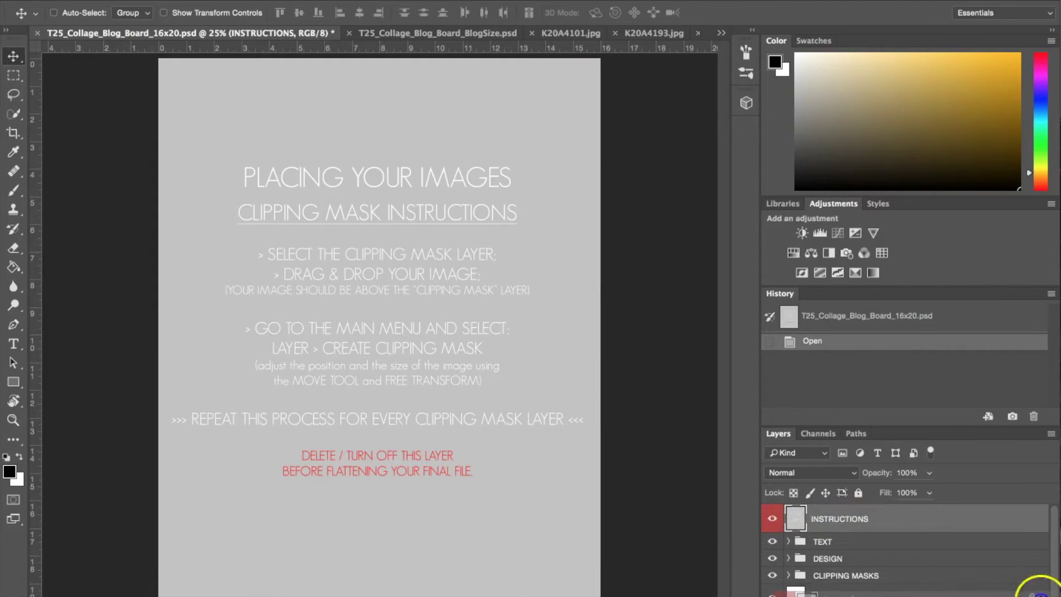
key("Delete")
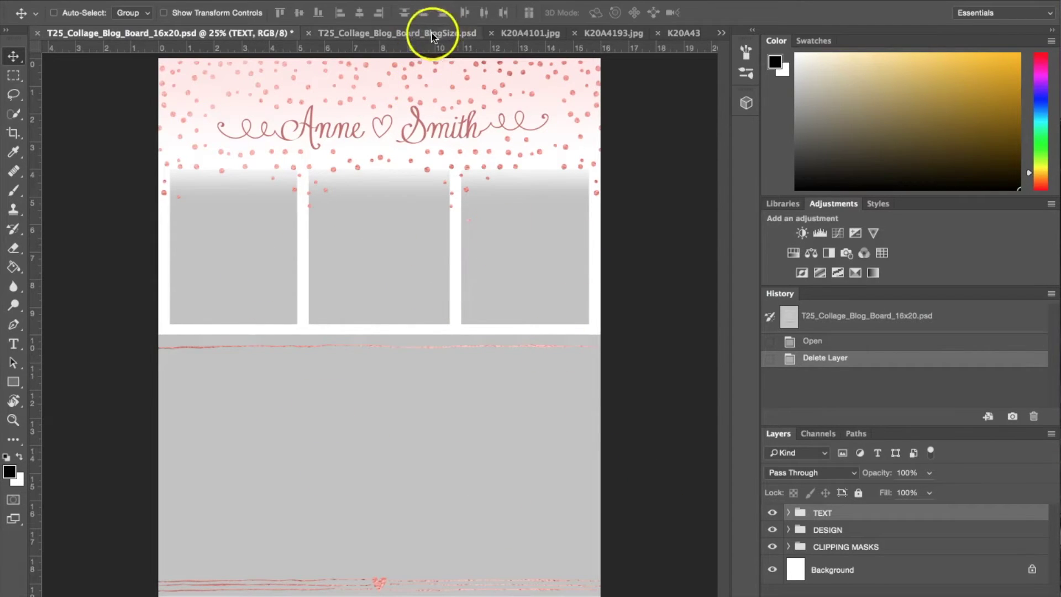
Select and copy the entire tea-party photo in K20A4101.jpg
left_click(537, 34)
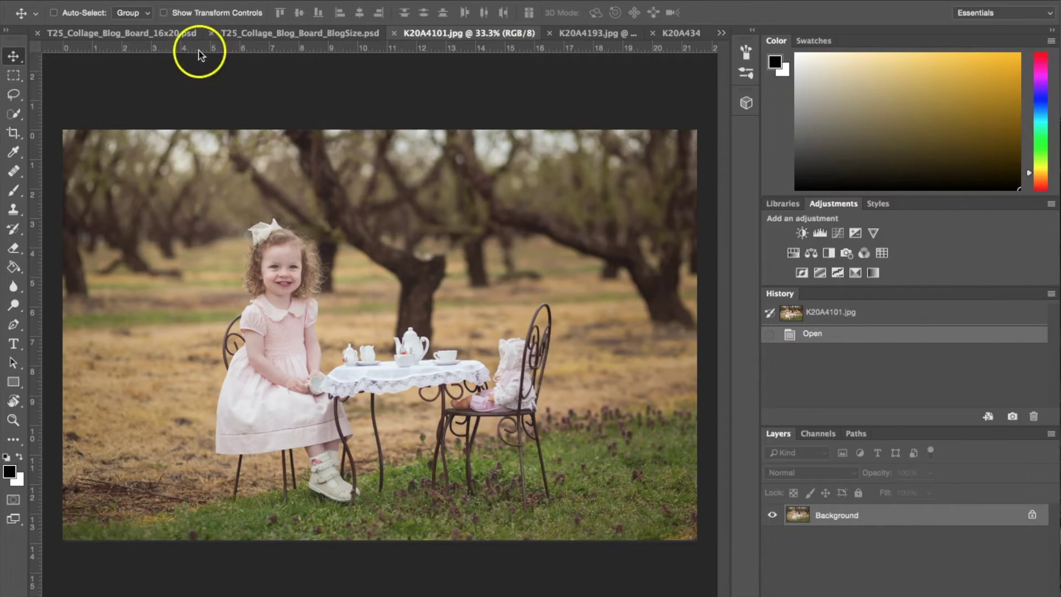
left_click(182, 34)
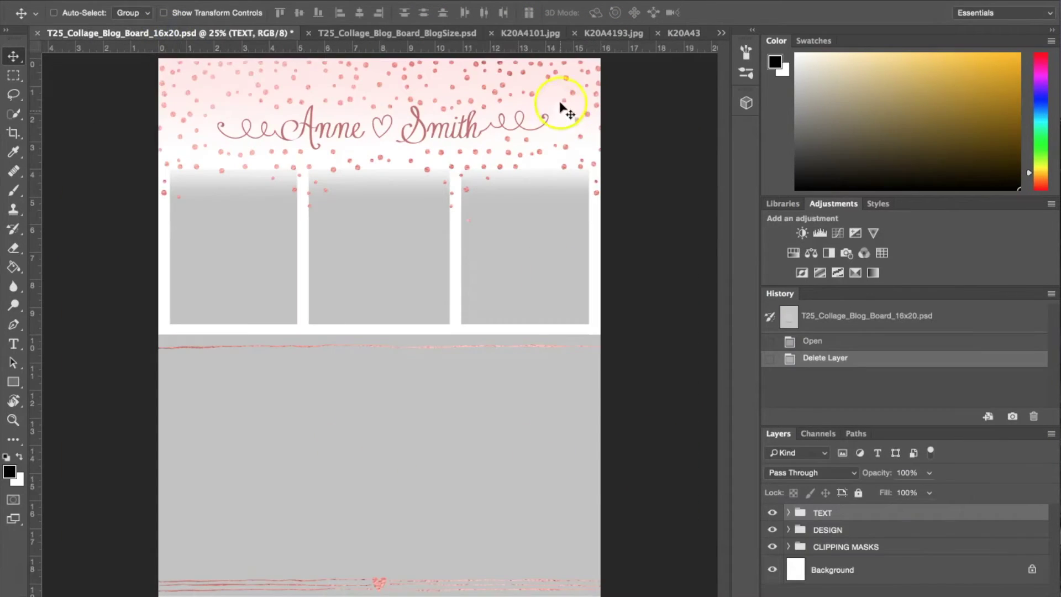
left_click(528, 34)
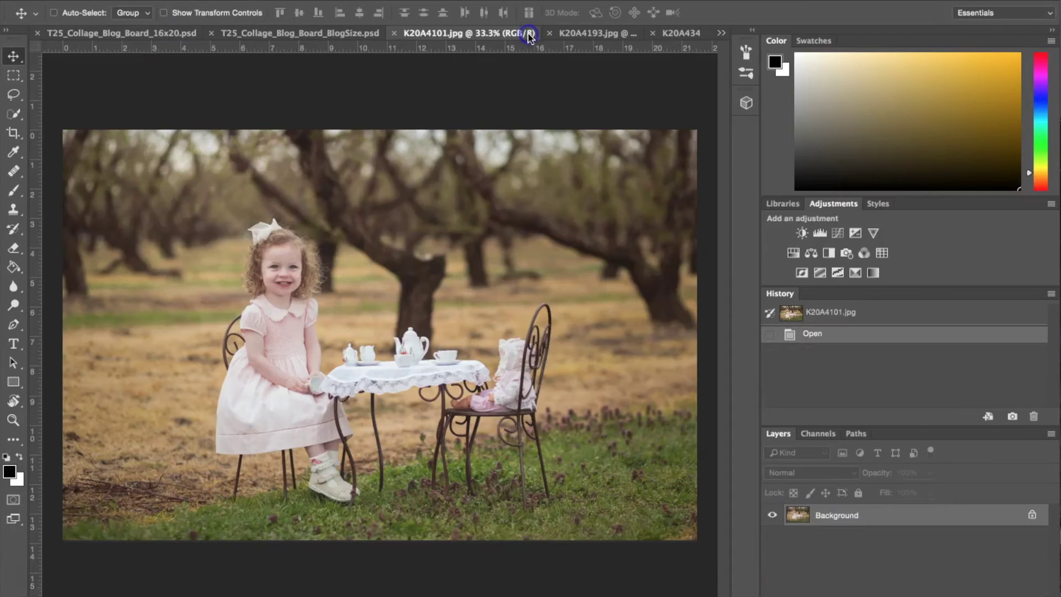
left_click(14, 76)
left_click_drag(62, 124, 765, 588)
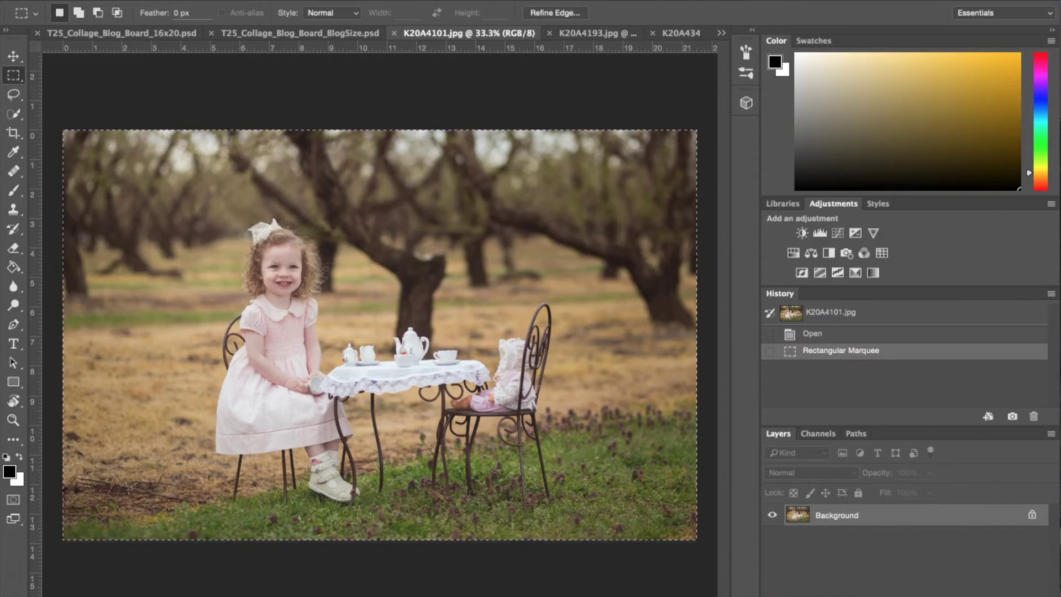
left_click(182, 3)
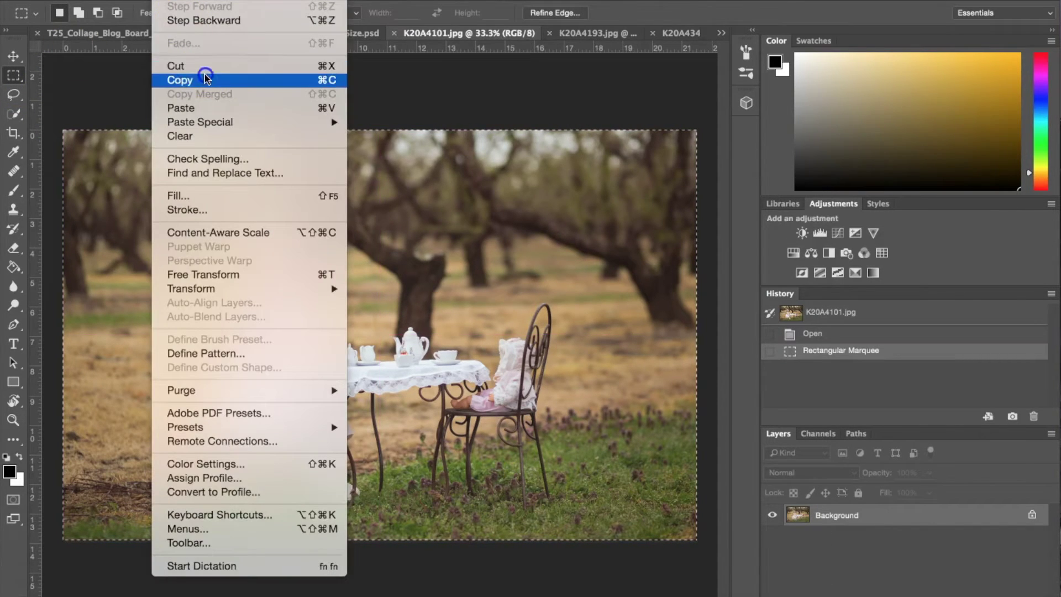
left_click(188, 79)
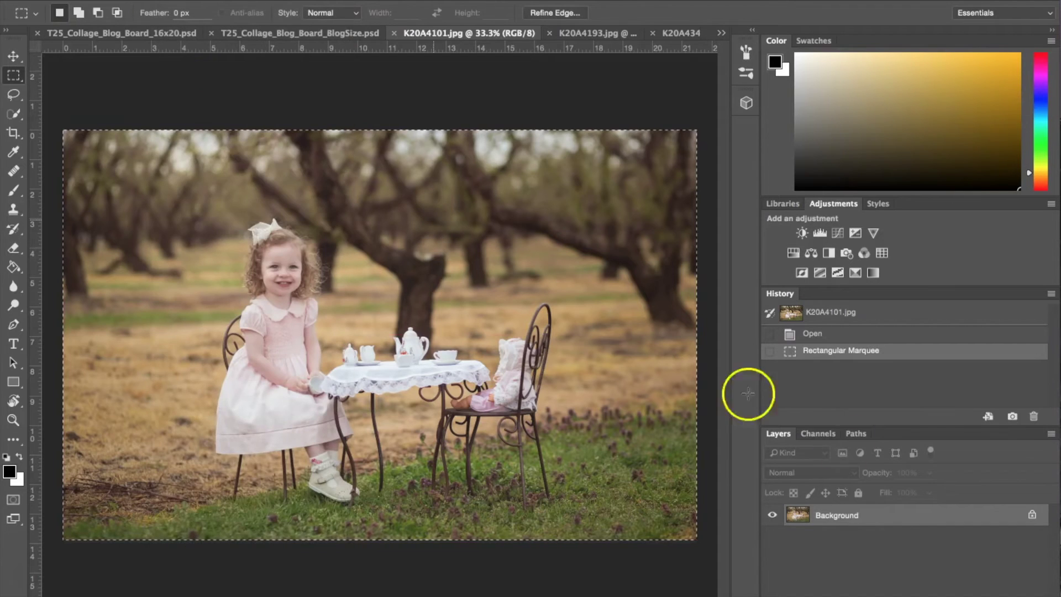
Paste the tea-party photo into the 16x20 collage as Layer 1
left_click(721, 33)
left_click(768, 33)
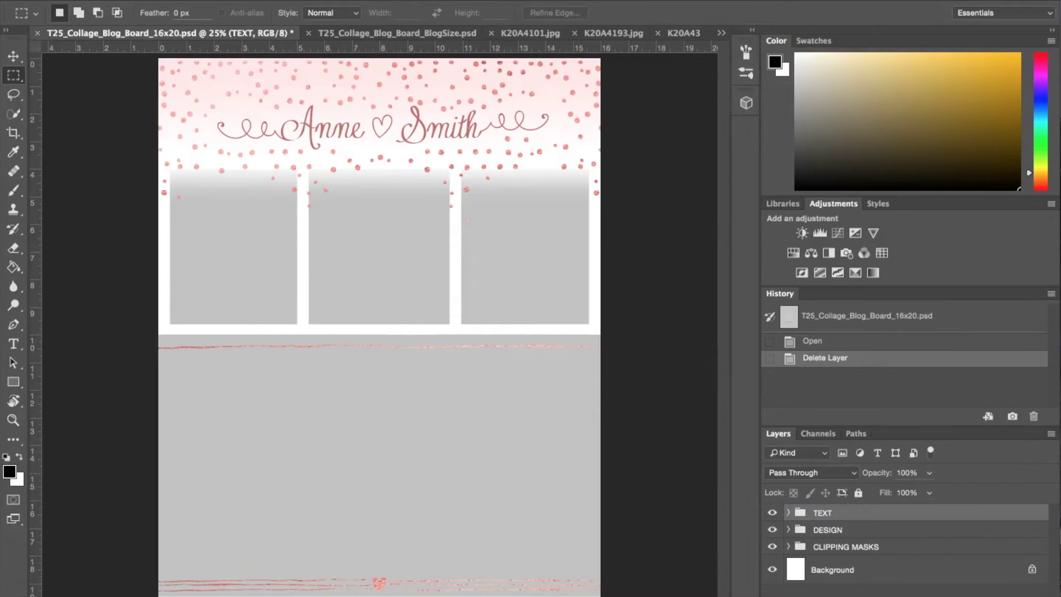
left_click(169, 0)
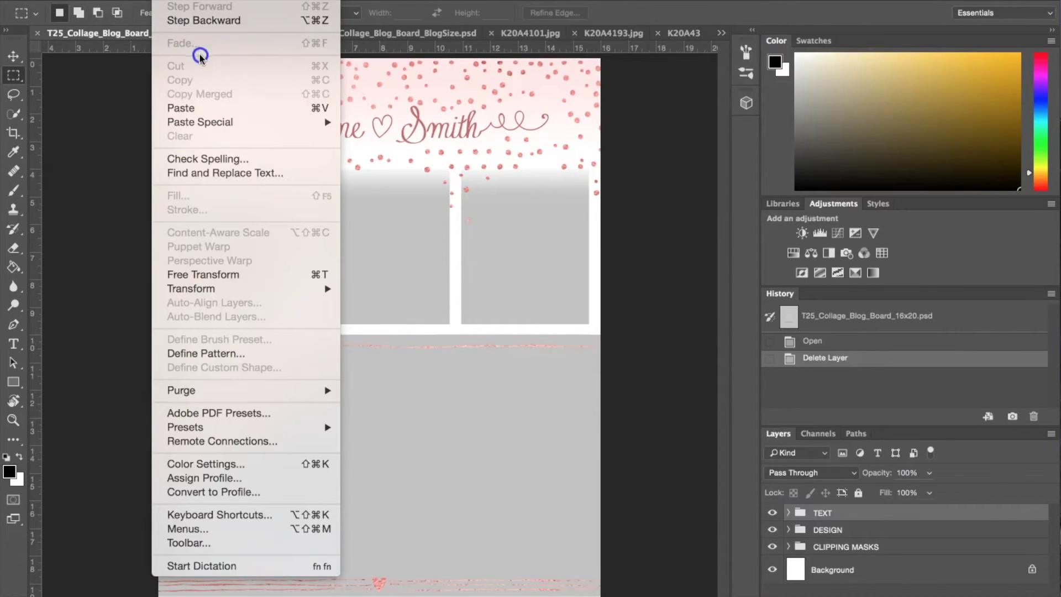
left_click(198, 109)
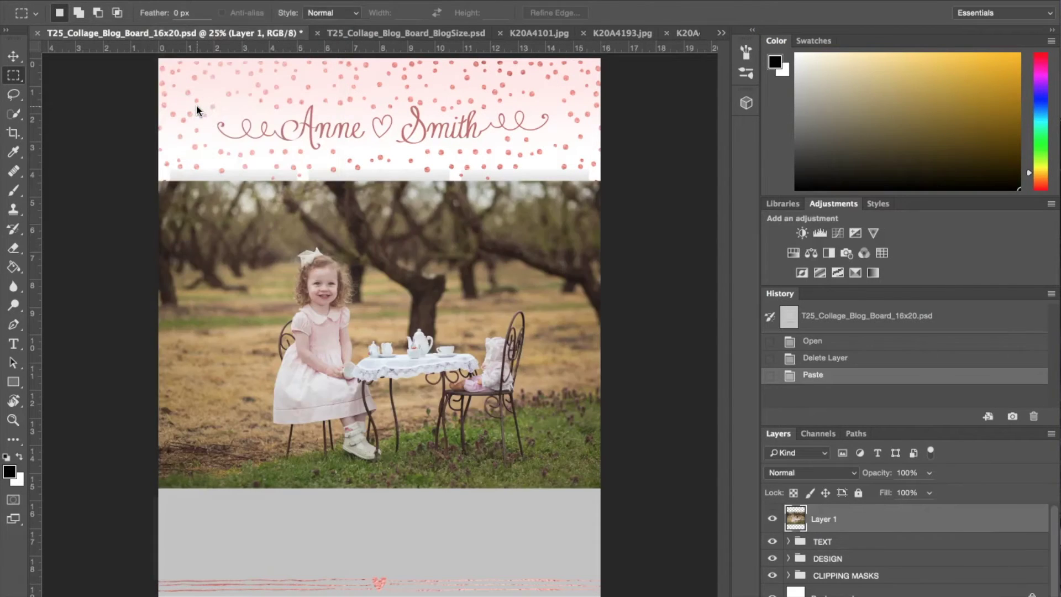
left_click(13, 55)
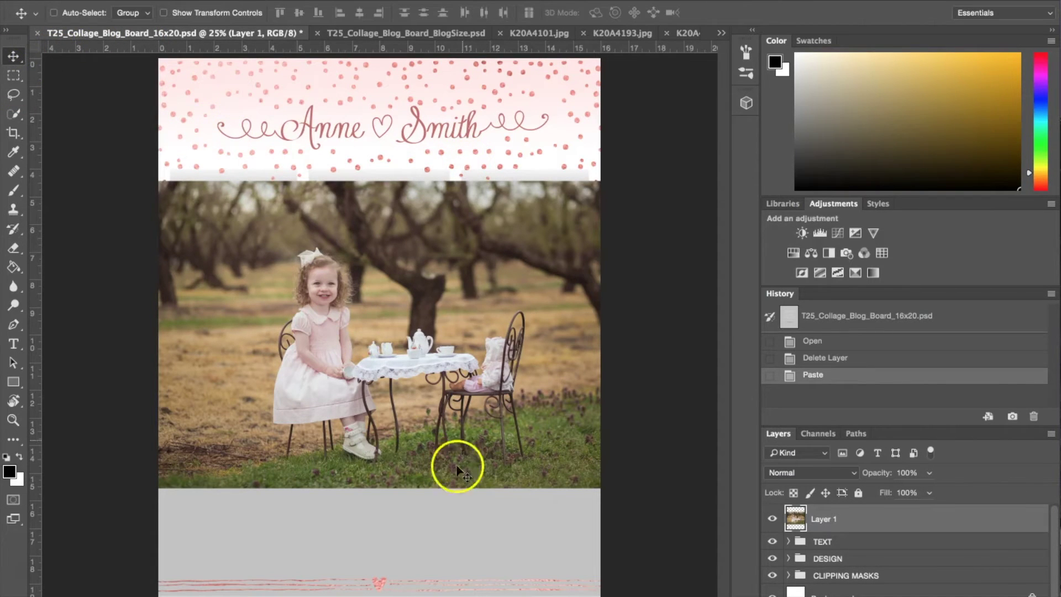
Scale the tea-party photo to about 94% and place it in the large lower slot
left_click(163, 12)
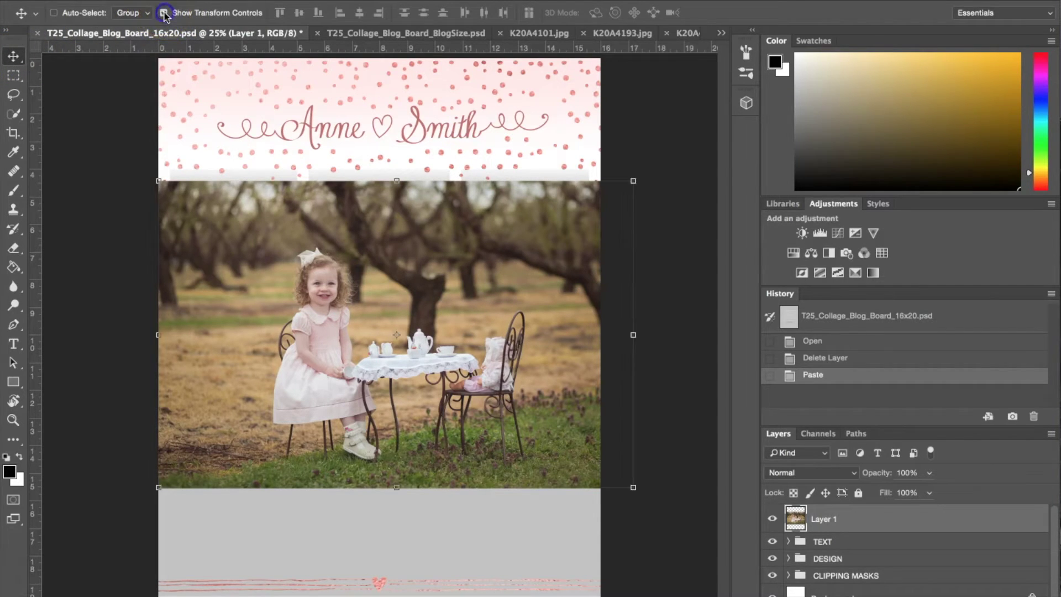
left_click_drag(154, 178, 194, 210)
left_click_drag(407, 308, 366, 422)
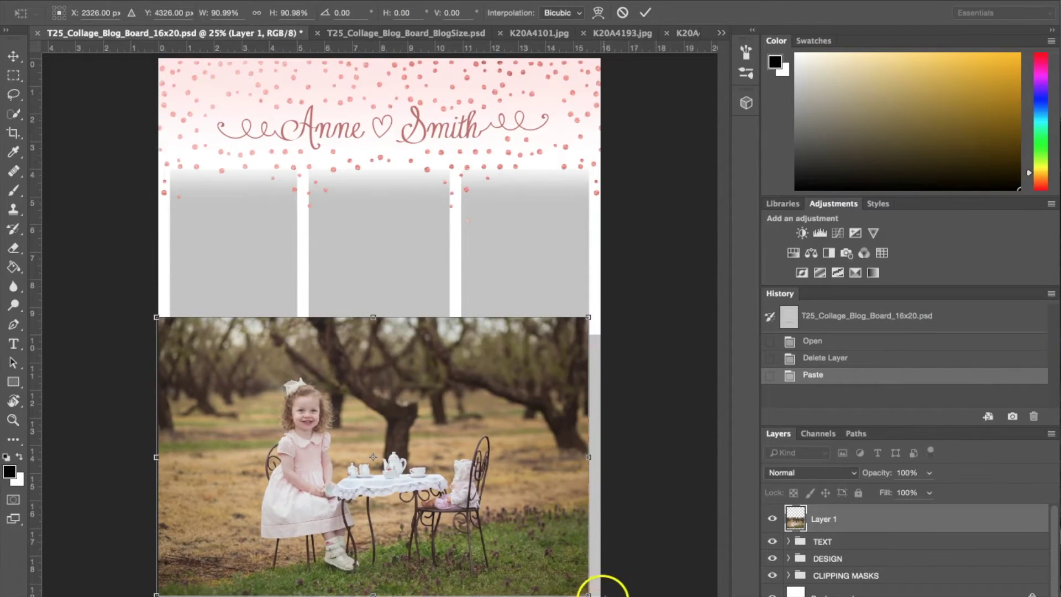
left_click_drag(589, 595, 603, 595)
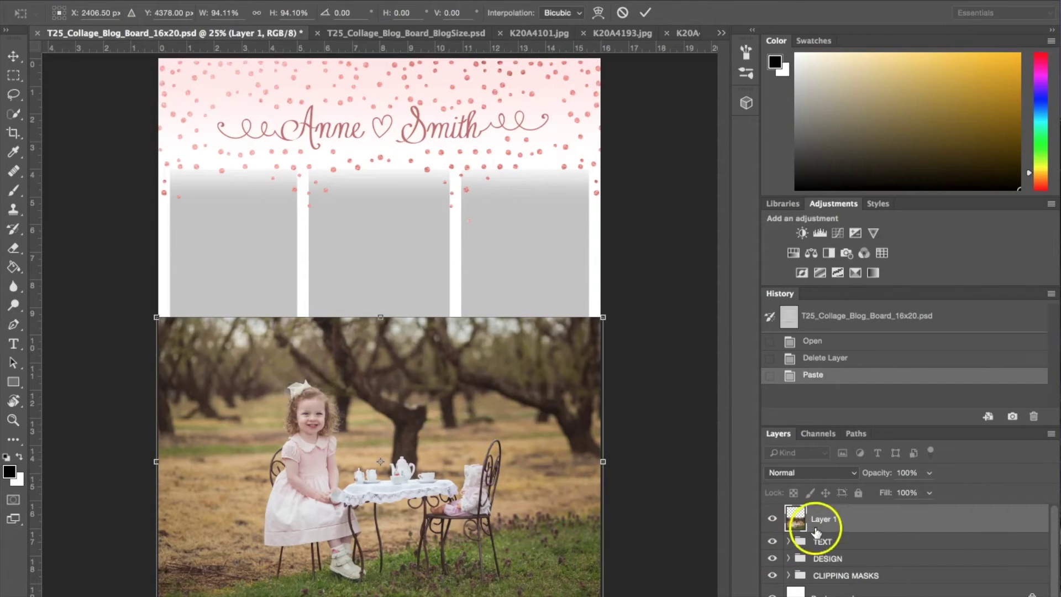
key("Return")
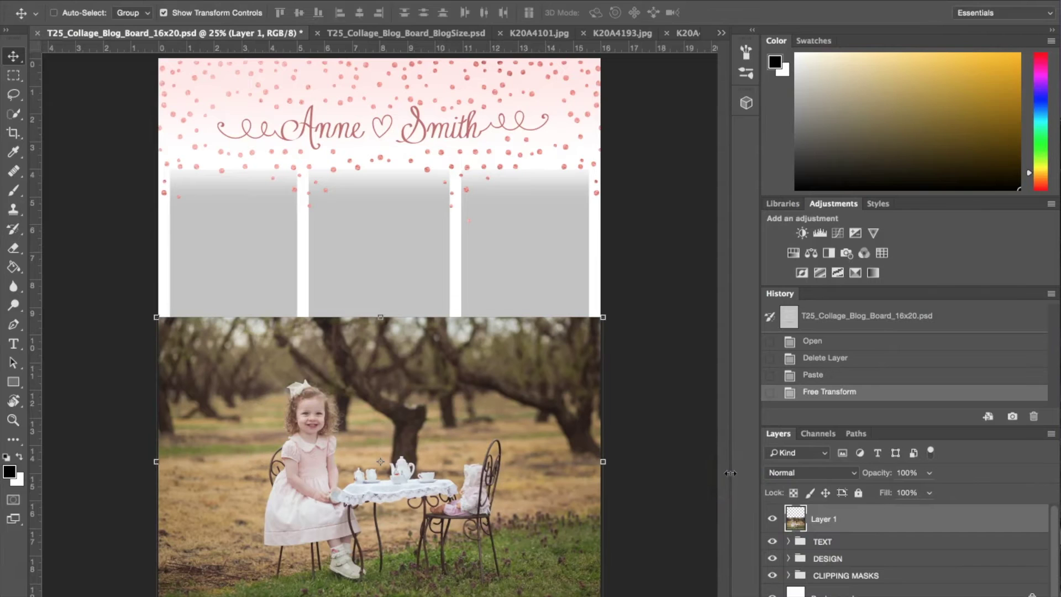
Move Layer 1 into the CLIPPING MASKS group, directly above CLIPPING MASK 4
left_click(837, 577)
left_click(789, 578)
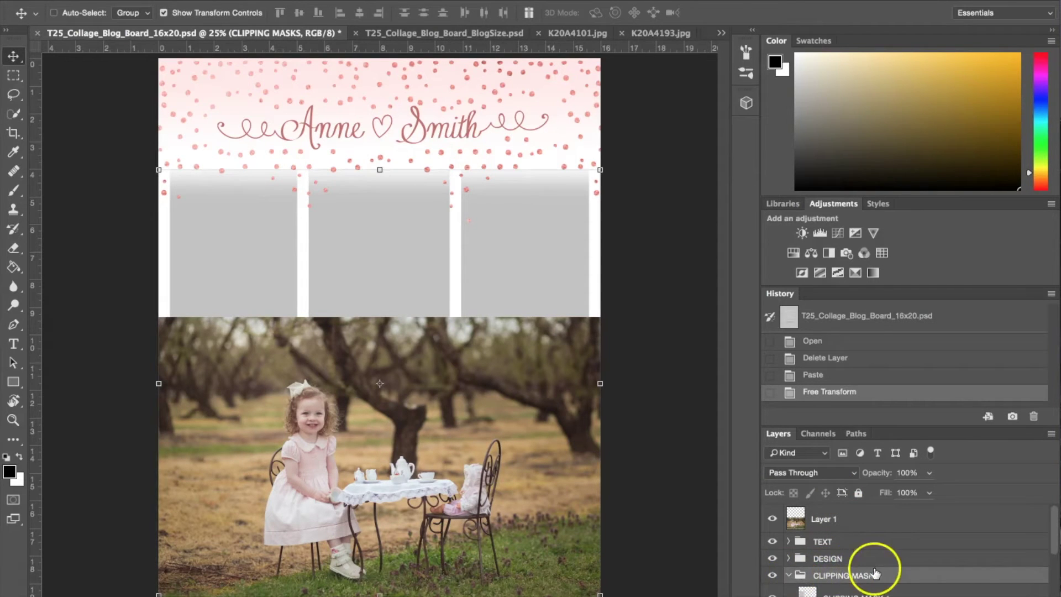
scroll(879, 572, "down", 2)
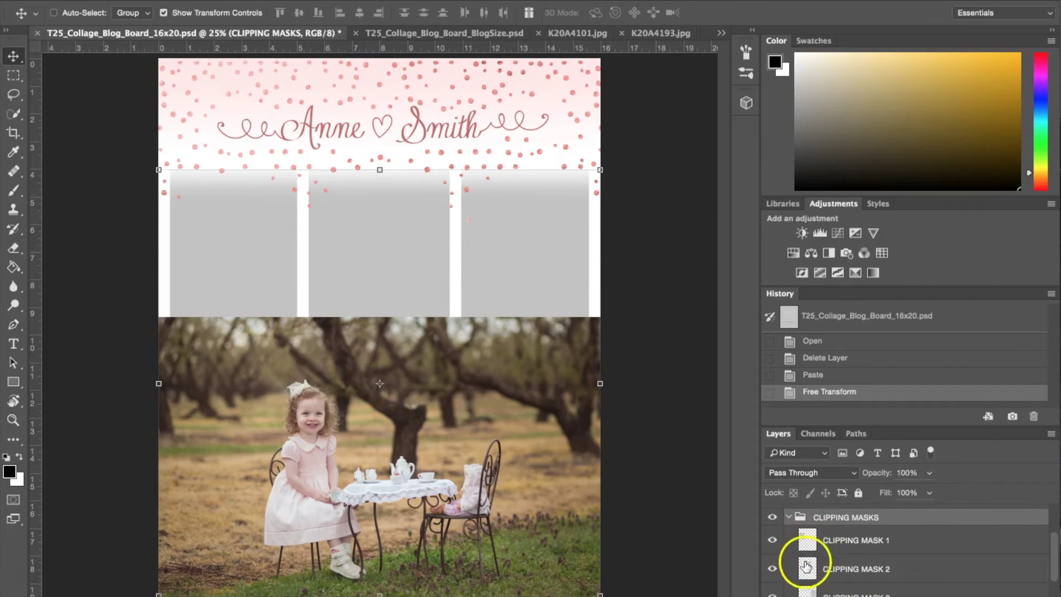
scroll(809, 581, "down", 1)
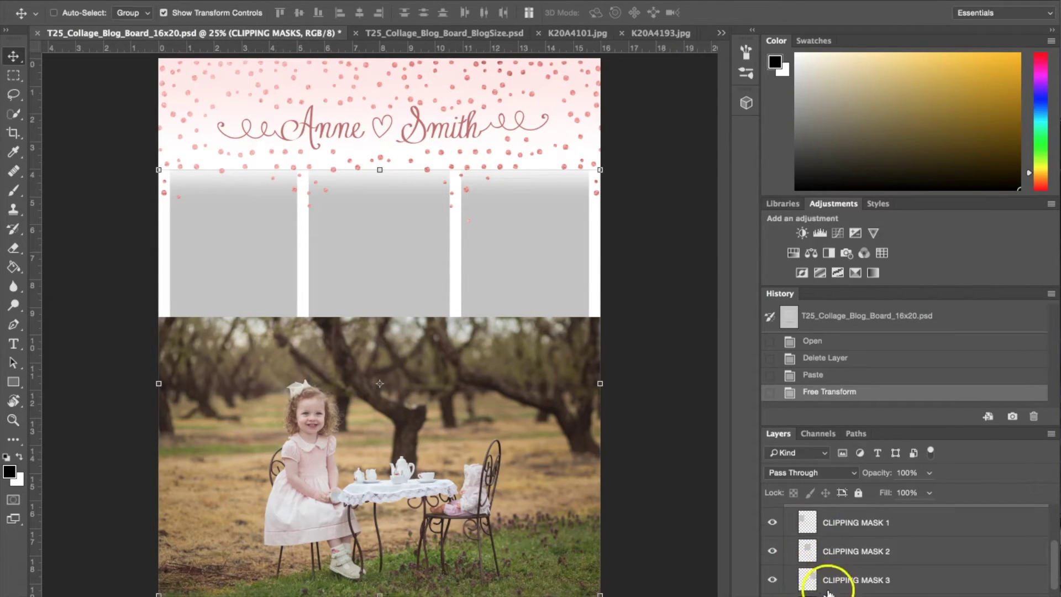
scroll(807, 550, "down", 1)
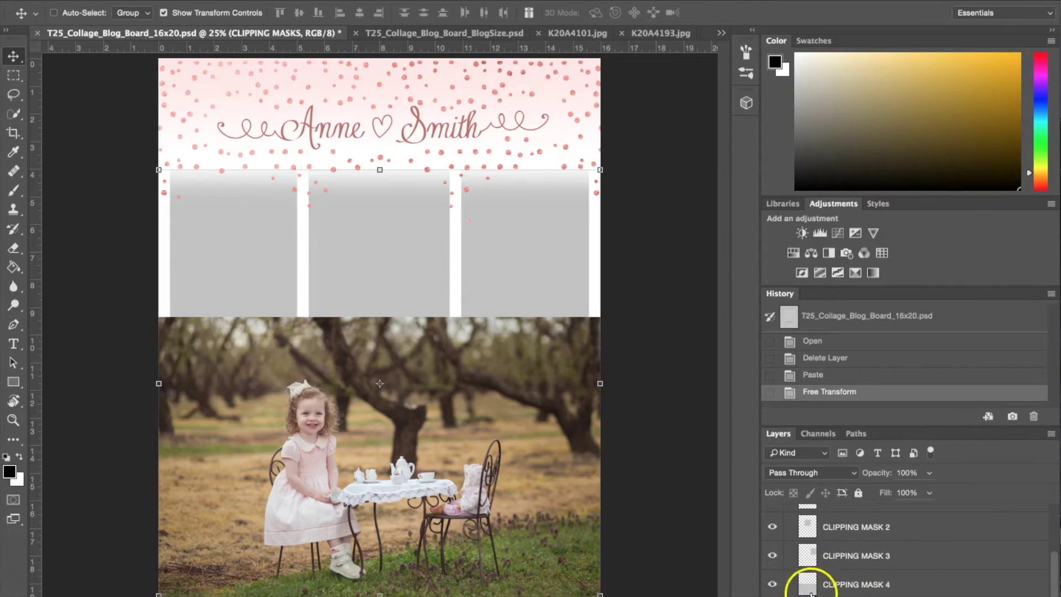
scroll(827, 571, "up", 5)
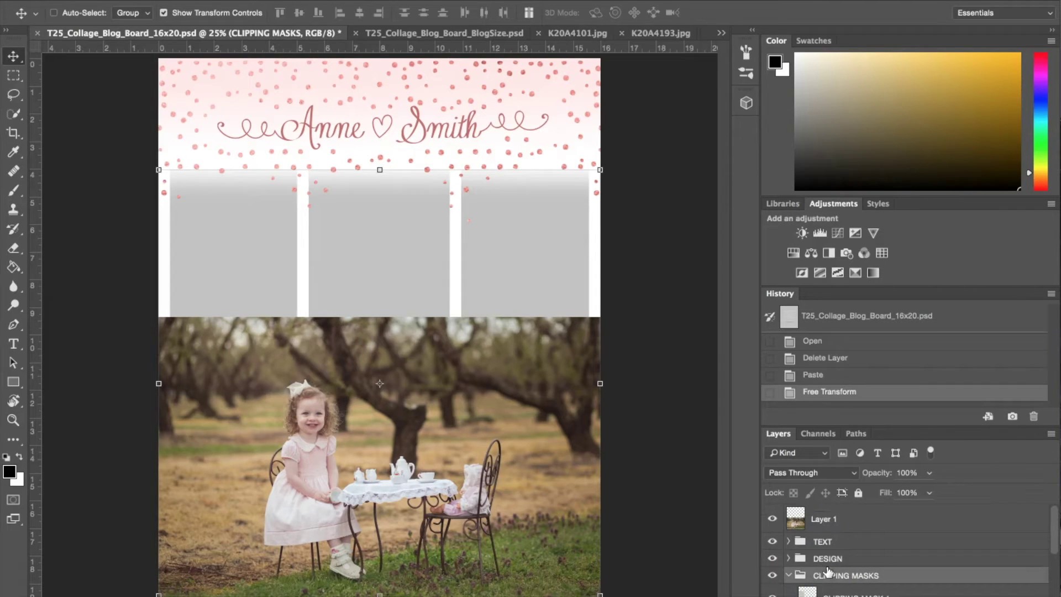
left_click_drag(826, 518, 831, 575)
scroll(866, 568, "down", 3)
scroll(865, 568, "up", 2)
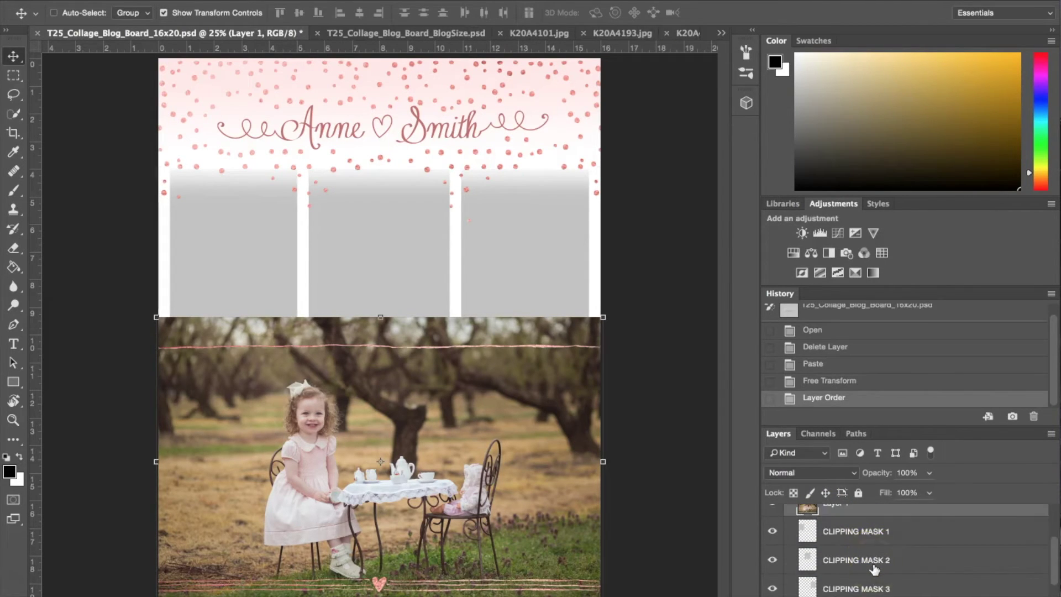
left_click(819, 534)
left_click_drag(819, 534, 841, 594)
Clip the tea-party photo to CLIPPING MASK 4 and nudge it into position
left_click(806, 546)
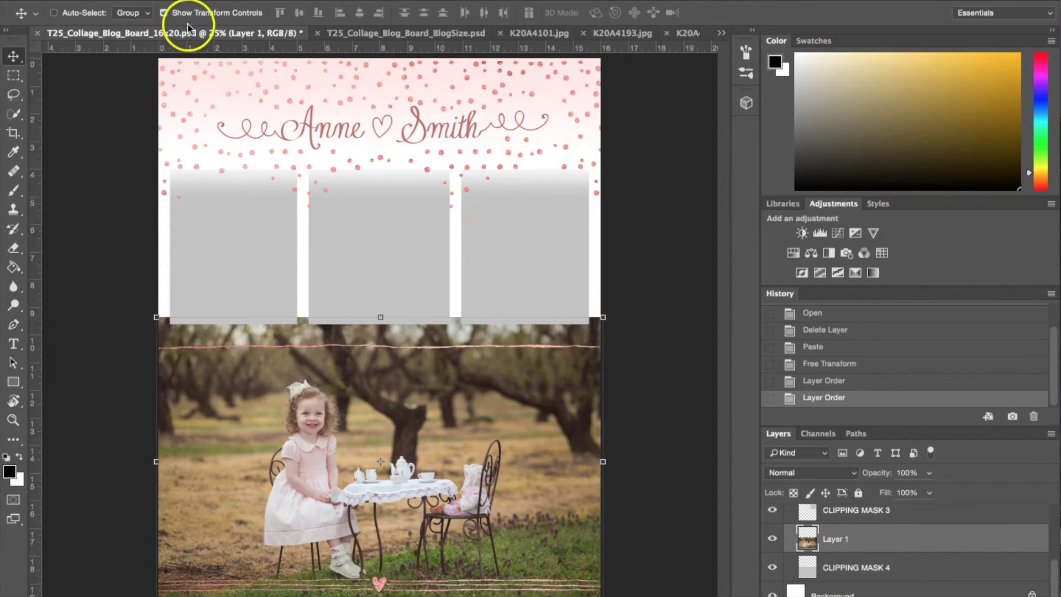
left_click(249, 0)
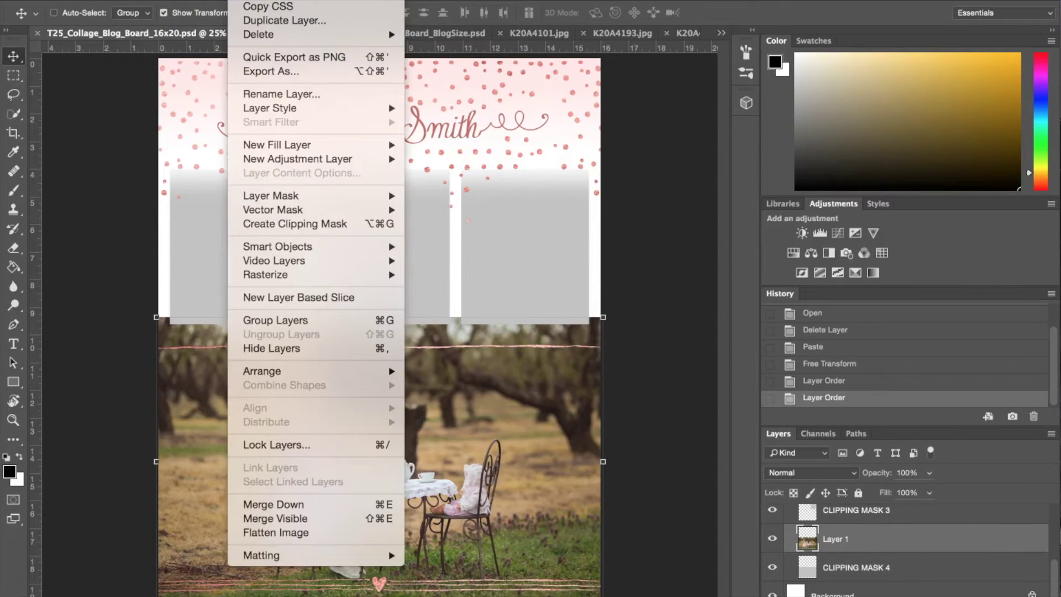
left_click(308, 224)
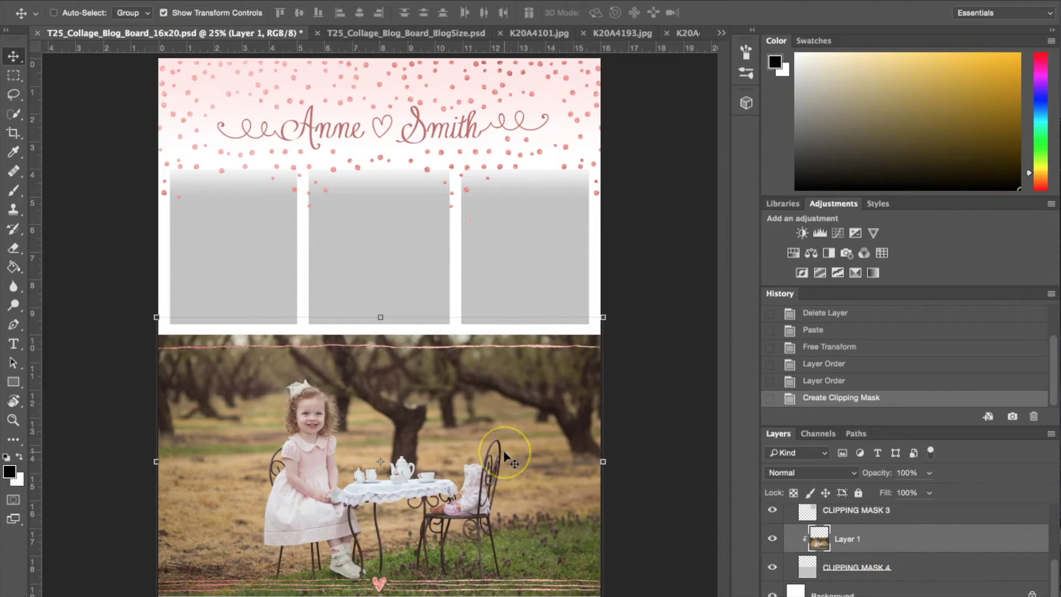
mouse_move(504, 454)
left_mouse_down()
mouse_move(493, 448)
mouse_move(505, 446)
left_mouse_up()
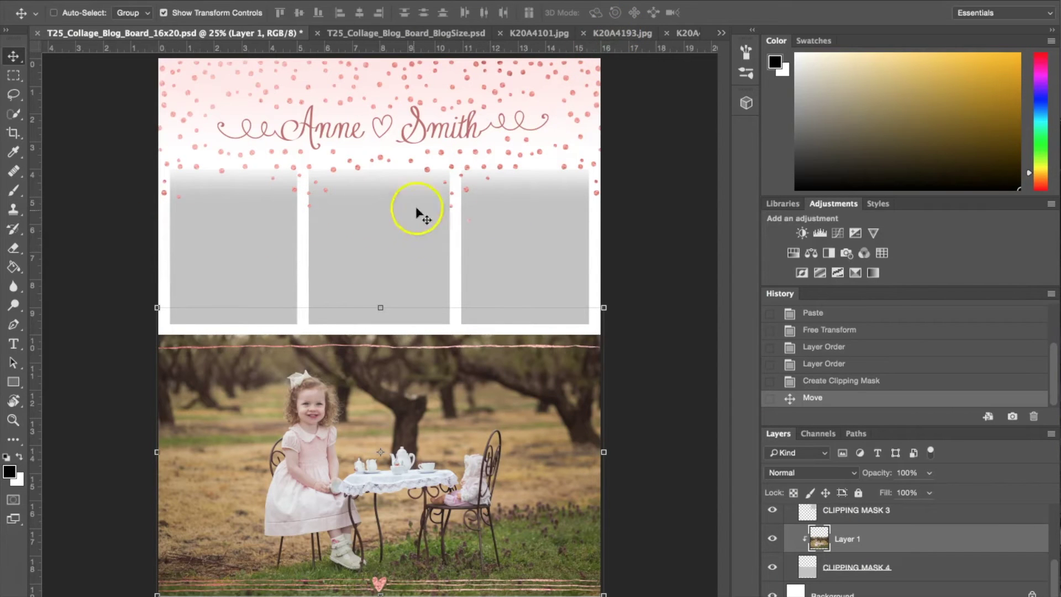
Select and copy the entire close-up portrait in K20A4193.jpg
left_click(613, 32)
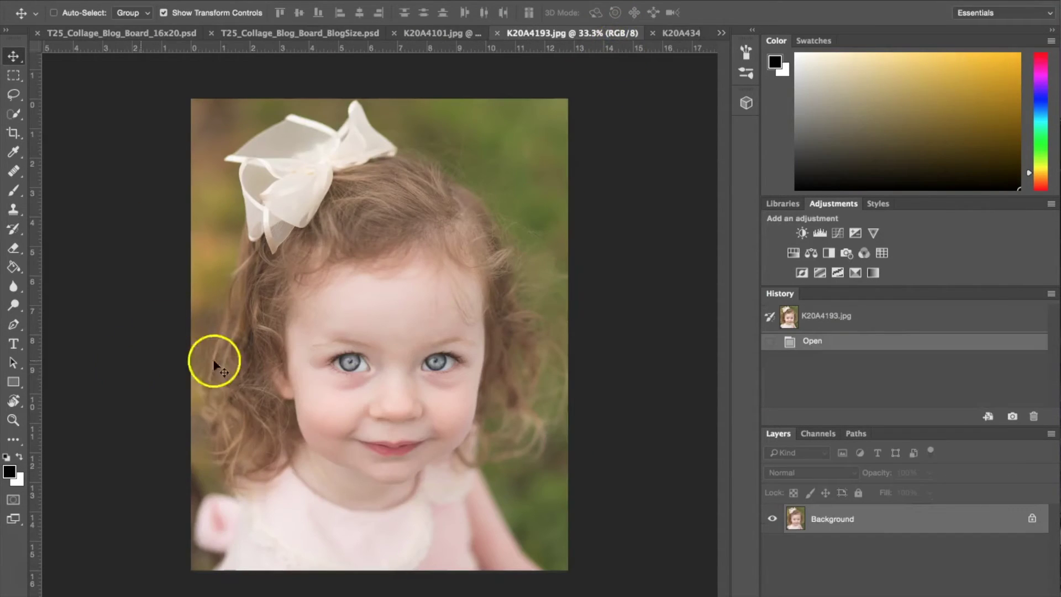
left_click(13, 75)
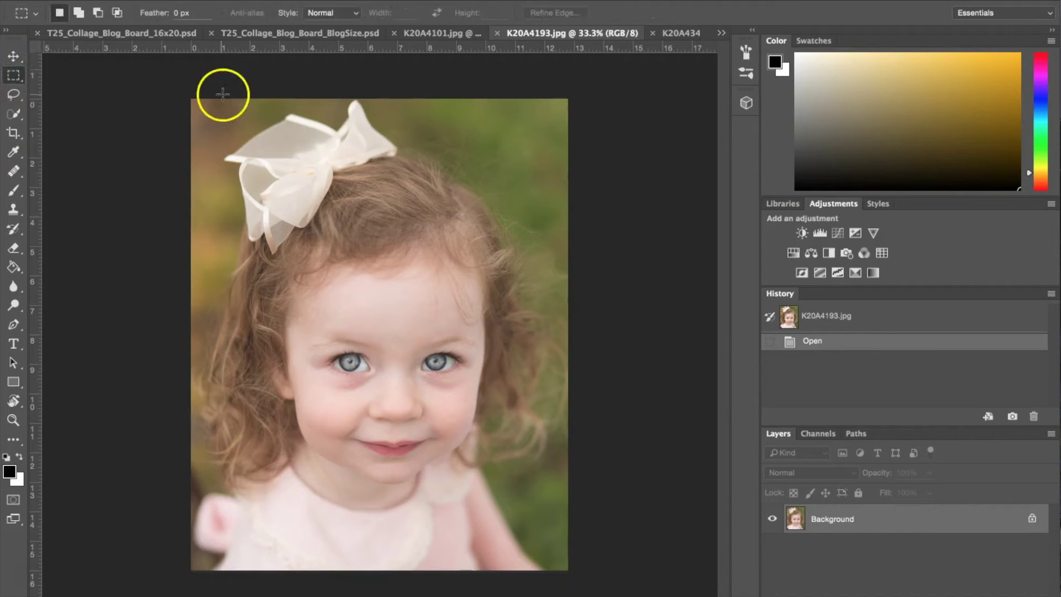
left_click_drag(166, 71, 663, 590)
left_click(161, 0)
left_click(201, 78)
Paste the portrait into the 16x20 collage as Layer 2
left_click(721, 35)
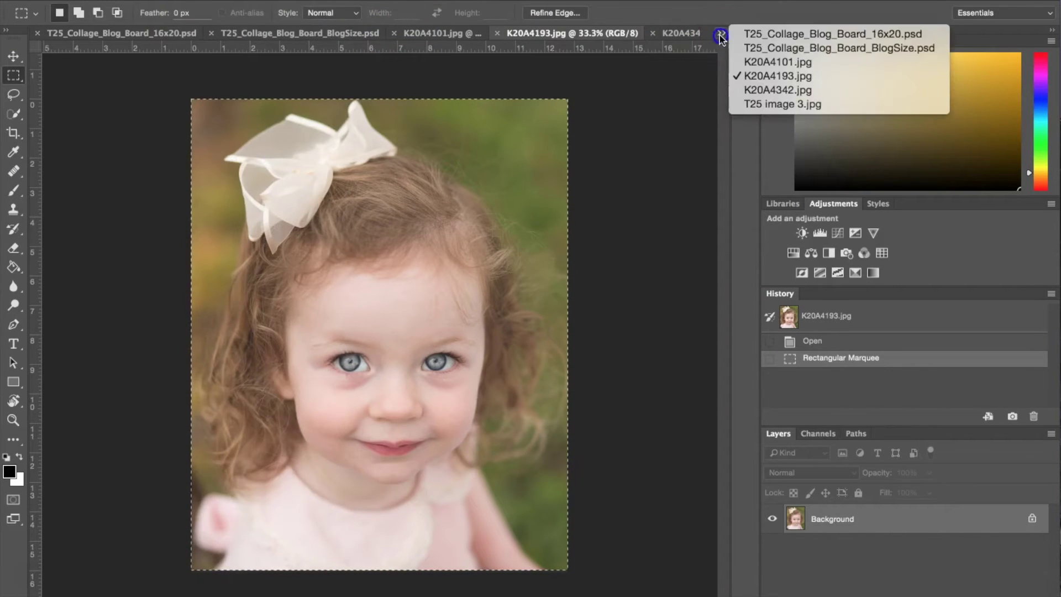
left_click(750, 34)
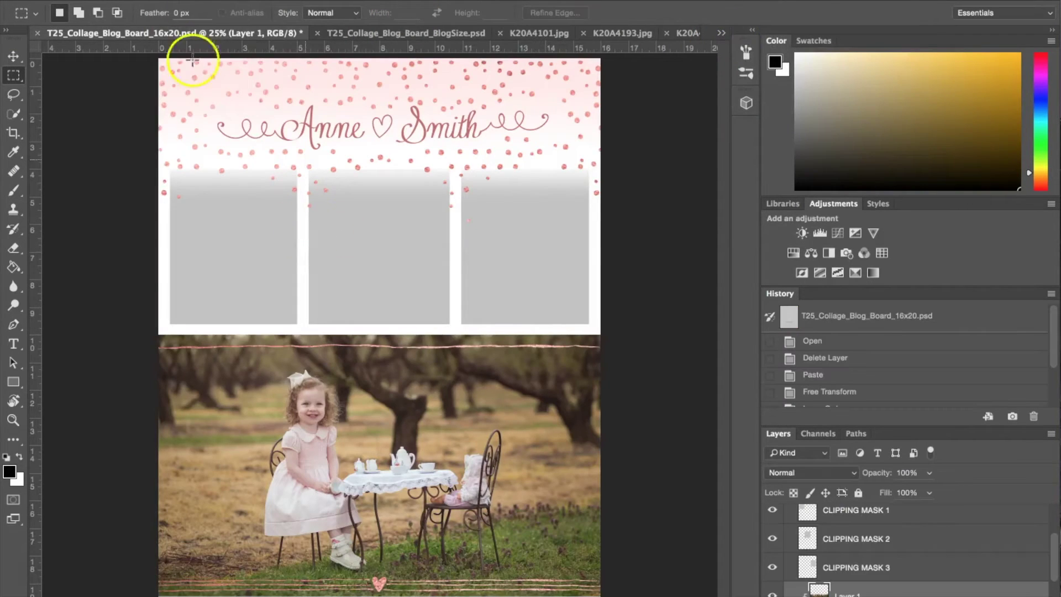
left_click(160, 0)
left_click(190, 103)
left_click(13, 57)
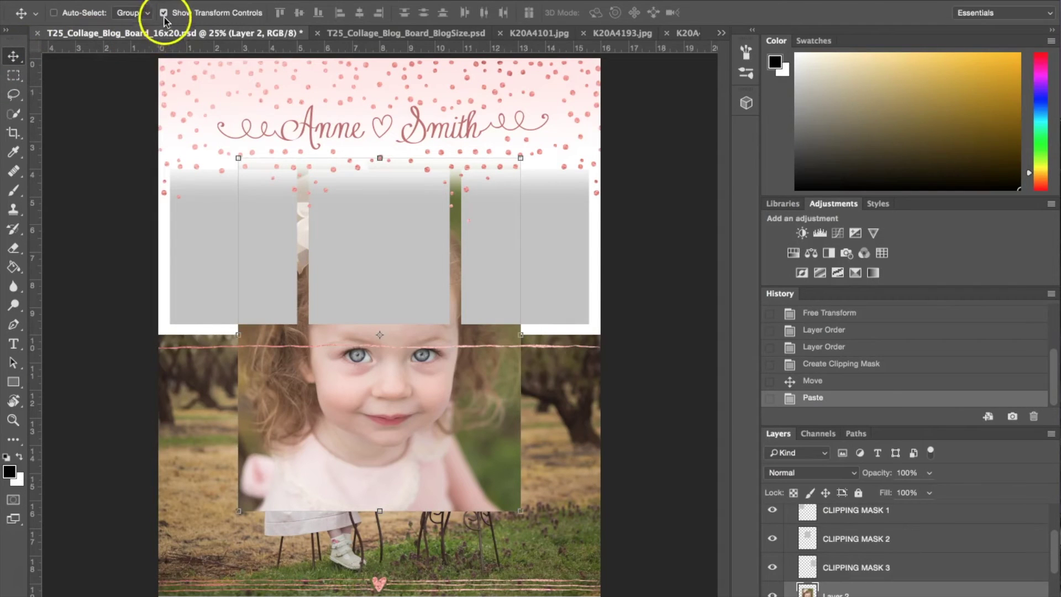
Shrink the portrait to about 68% and move it over the top middle frame
left_click_drag(238, 158, 361, 268)
left_click_drag(464, 407, 407, 264)
scroll(856, 567, "up", 2)
scroll(868, 561, "down", 3)
scroll(873, 561, "down", 1)
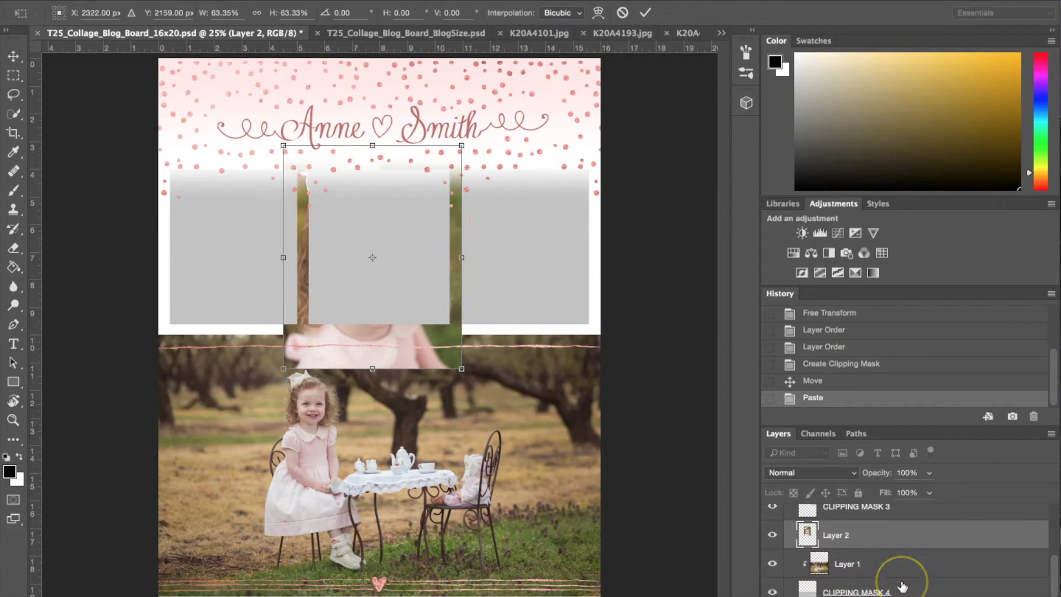
scroll(901, 585, "up", 3)
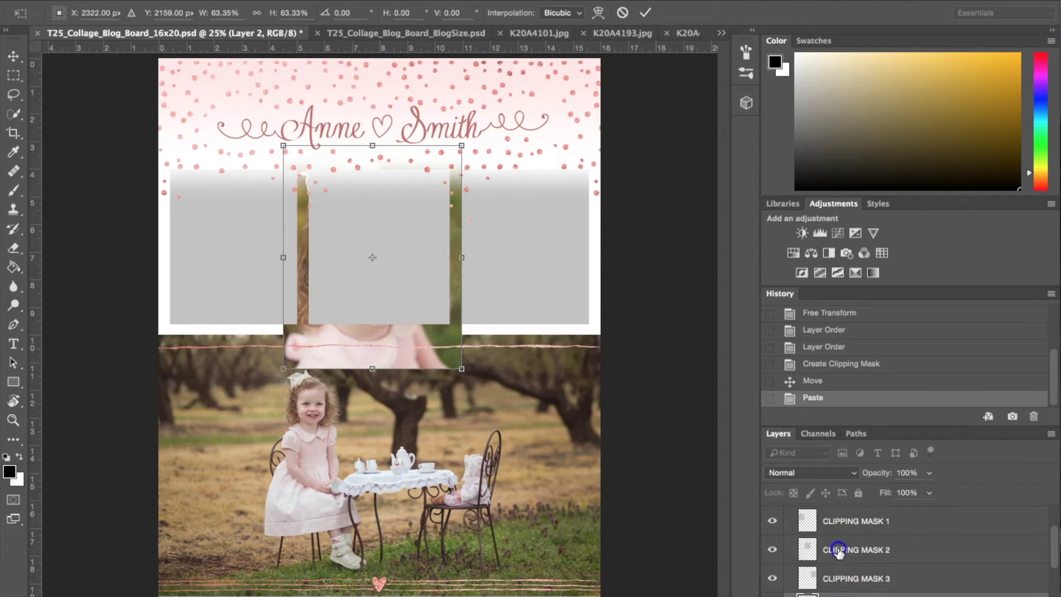
key("Return")
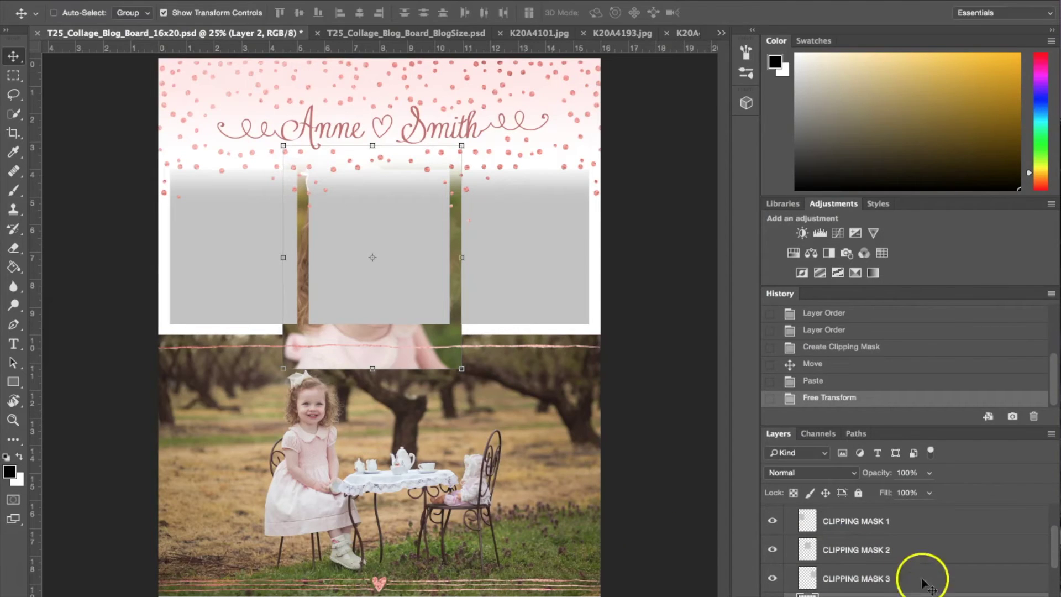
Place Layer 2 between CLIPPING MASK 1 and 2, clip it, and resize it to about 82%
left_click_drag(887, 594, 885, 532)
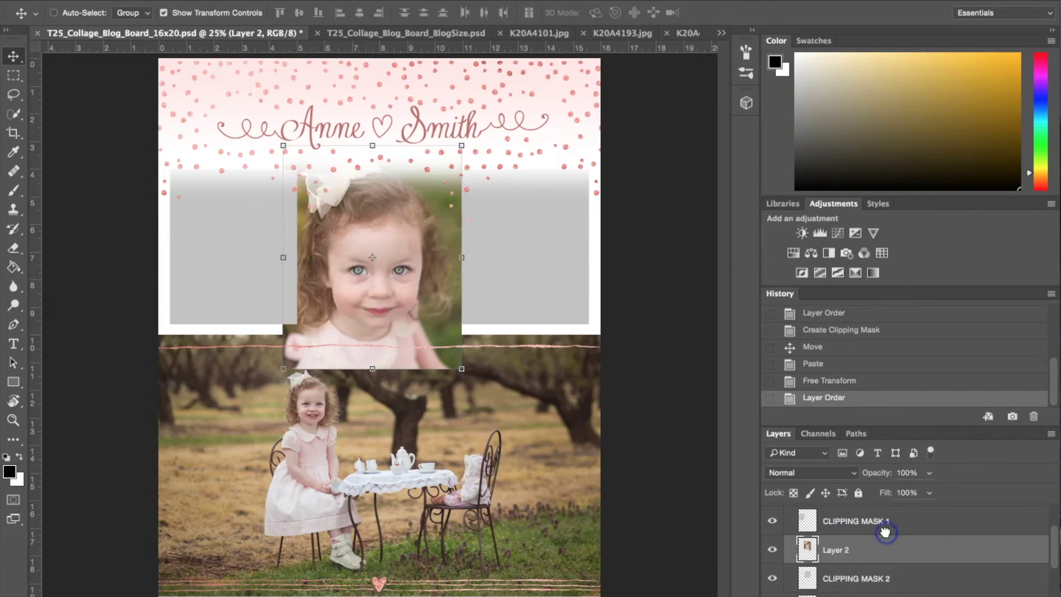
left_click(244, 0)
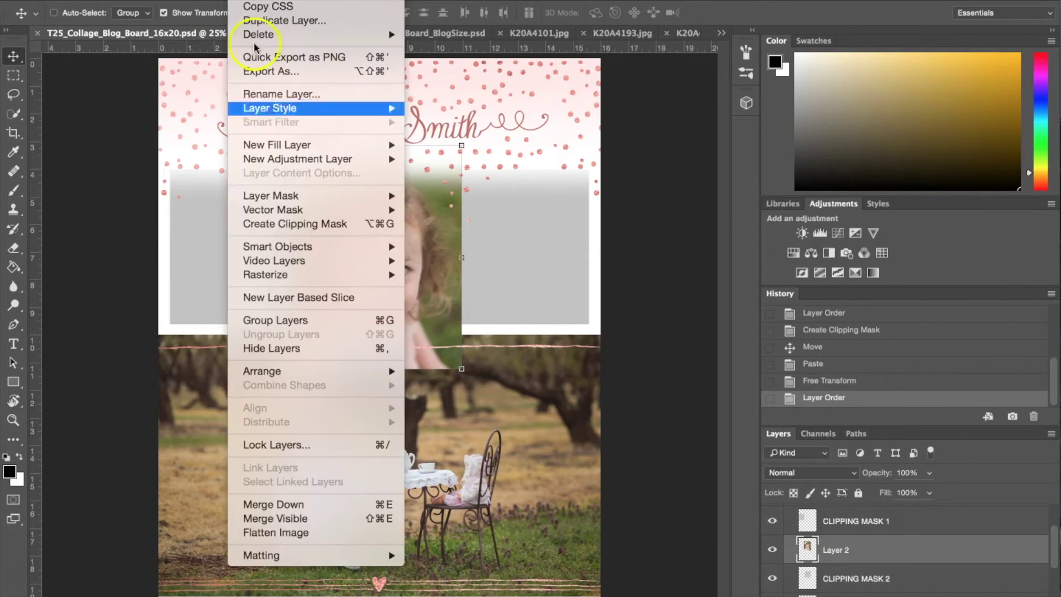
mouse_move(289, 195)
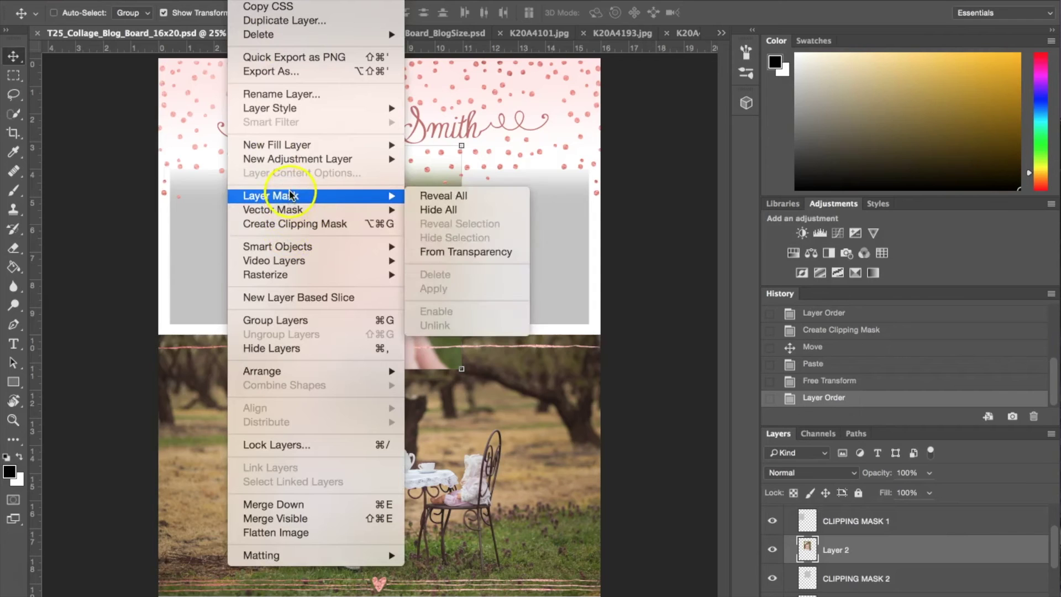
left_click(289, 225)
left_click_drag(355, 243, 399, 205)
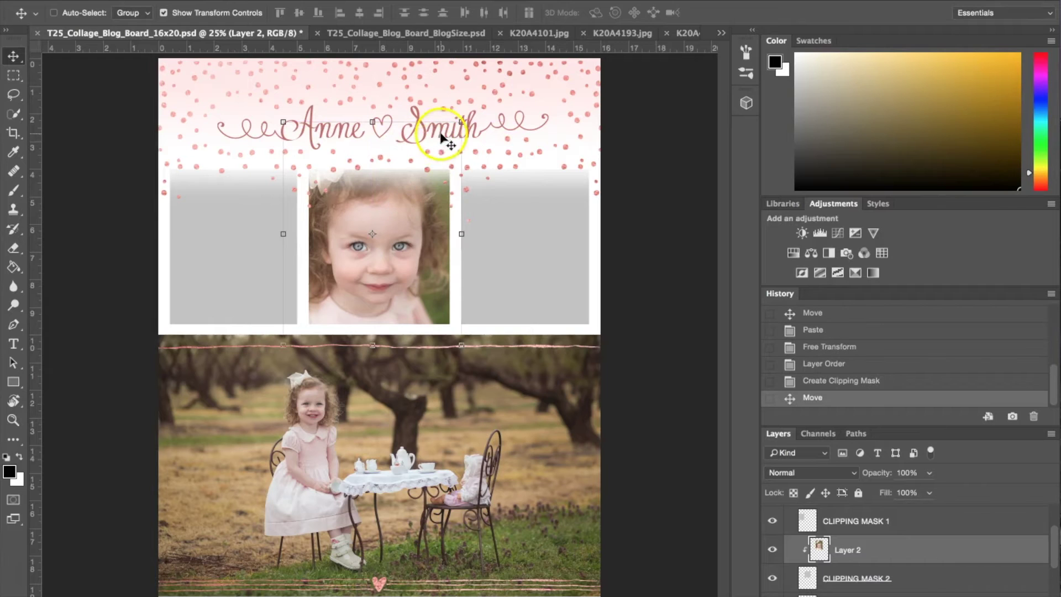
left_click_drag(461, 122, 431, 172)
left_click_drag(440, 324, 469, 327)
left_click_drag(429, 260, 427, 252)
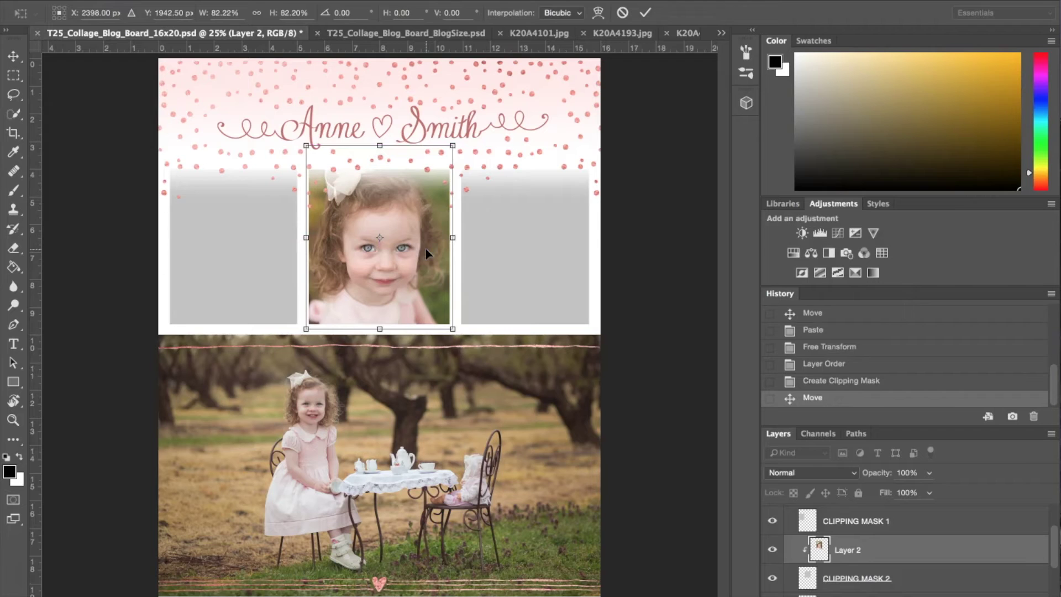
key("Return")
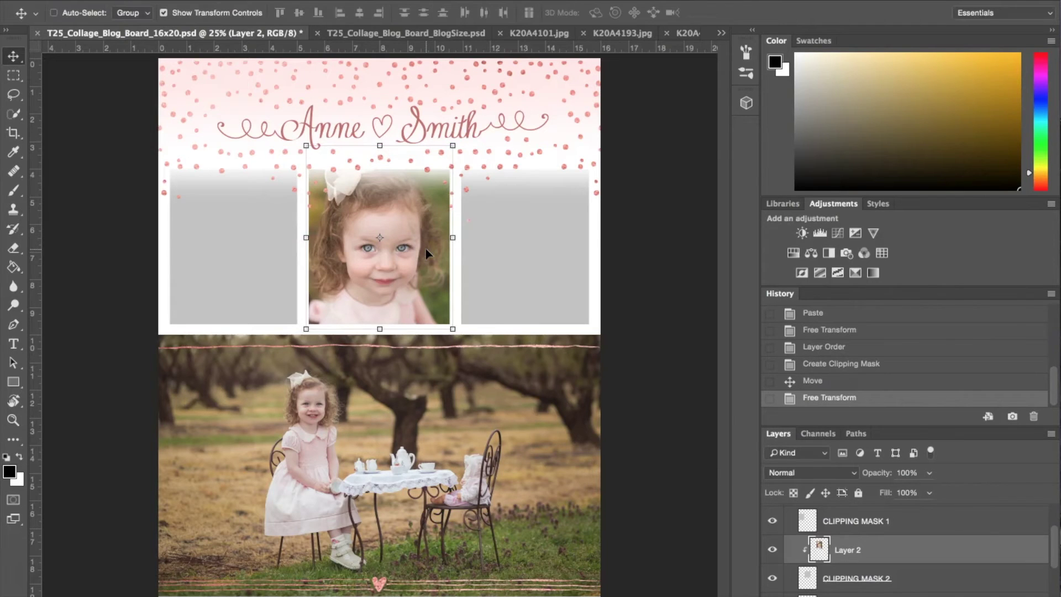
Marquee the whole K20A4342.jpg blanket photo for copying and return to the 16x20 collage
left_click(608, 36)
left_click(681, 34)
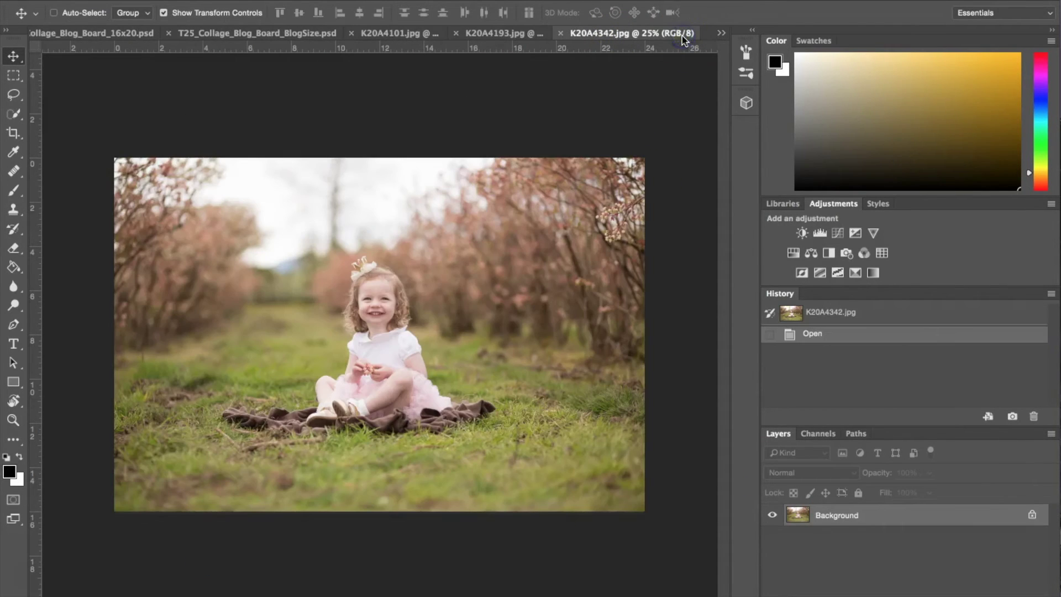
left_click(12, 136)
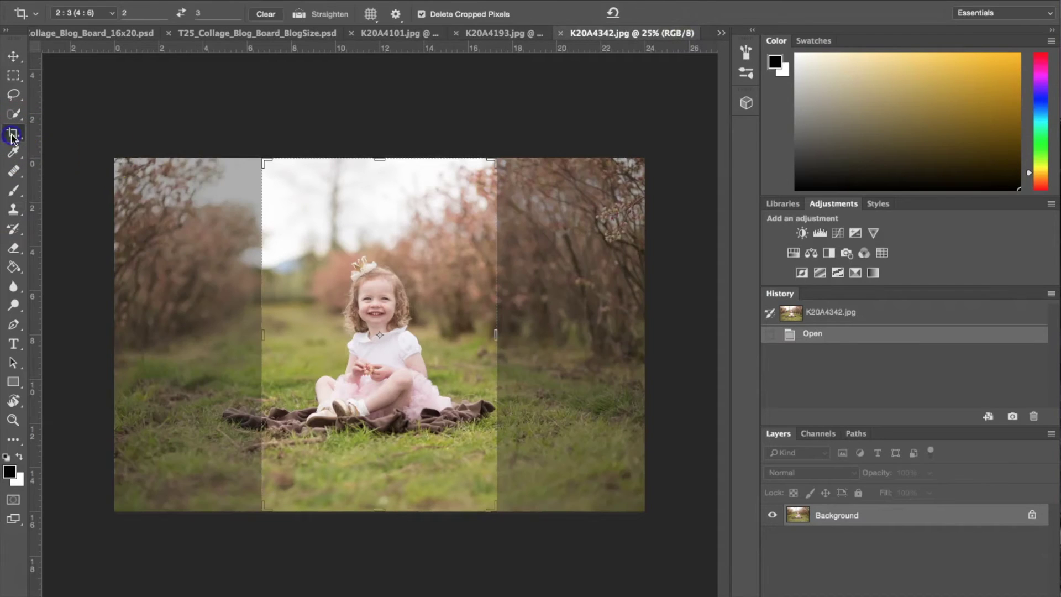
left_click(13, 75)
left_click_drag(102, 156, 650, 514)
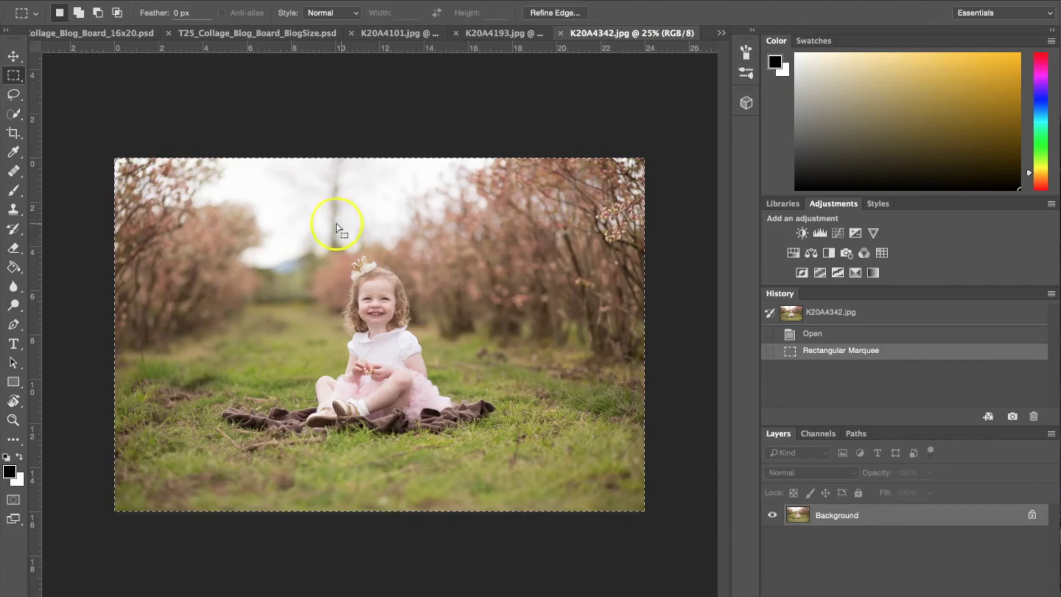
left_click(166, 0)
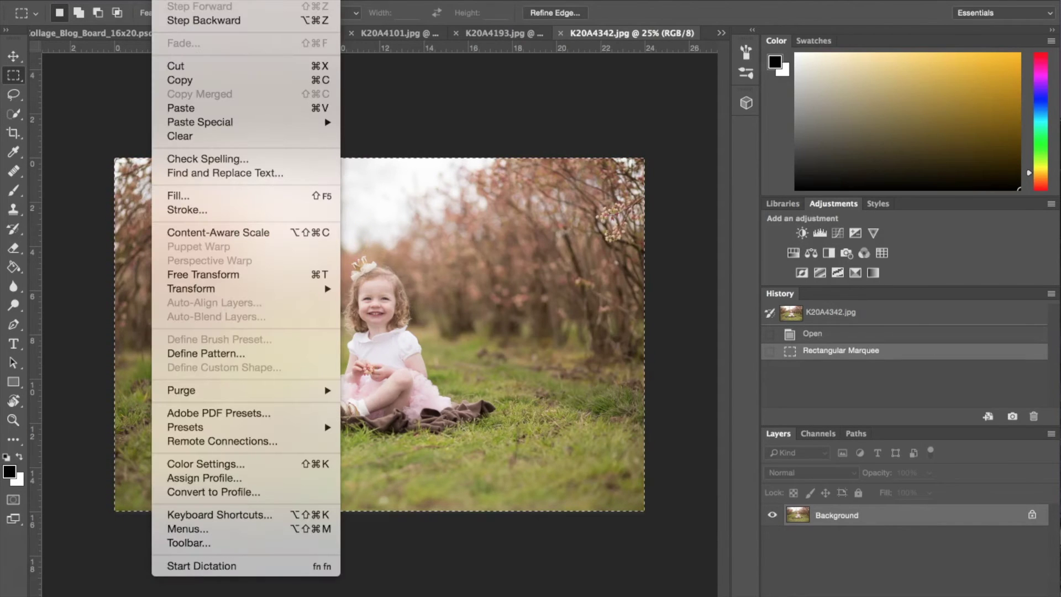
key("Escape")
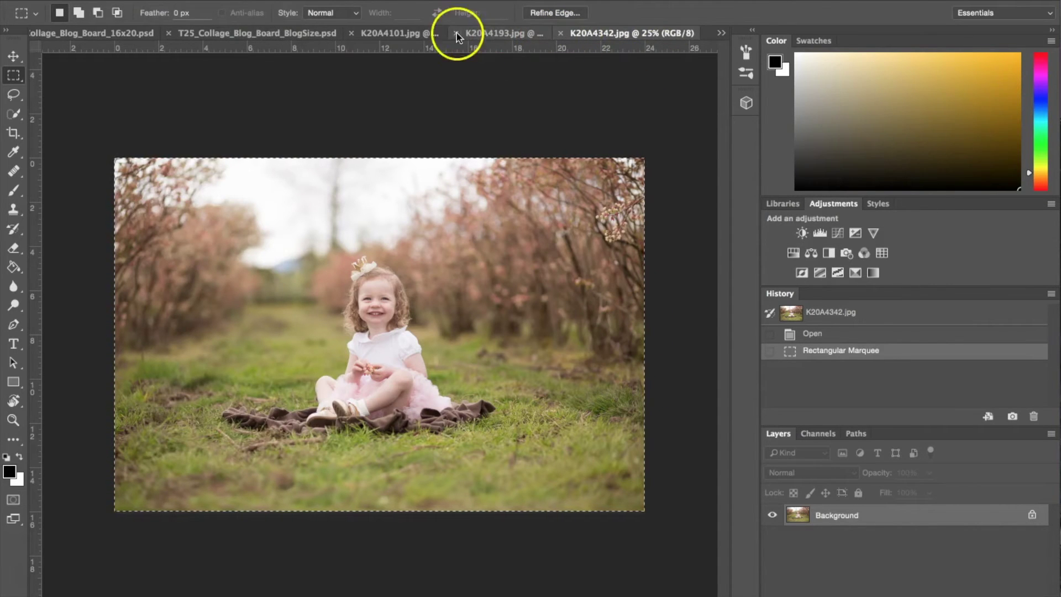
left_click(722, 33)
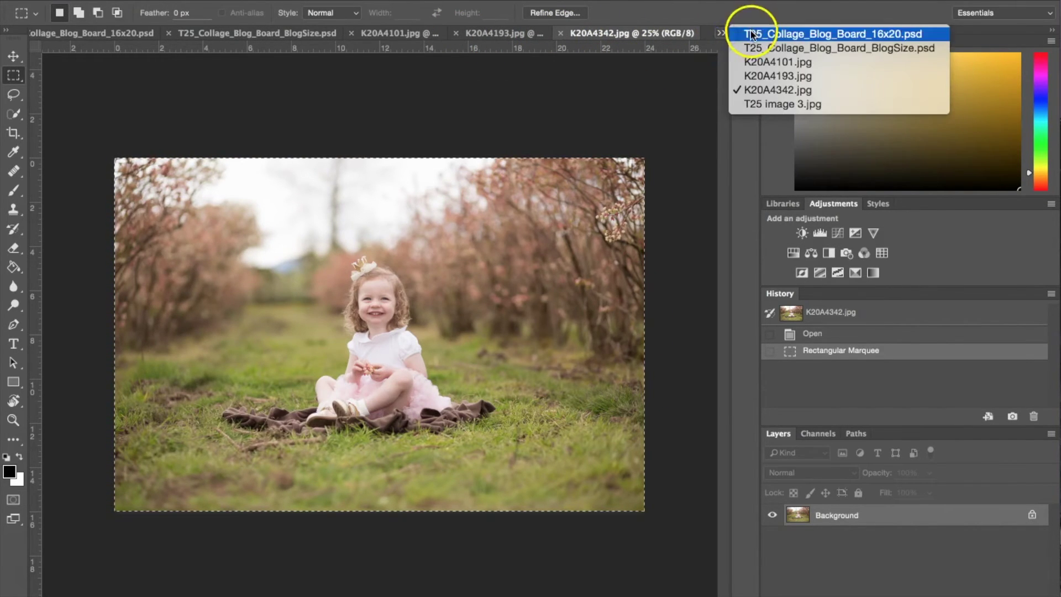
left_click(752, 34)
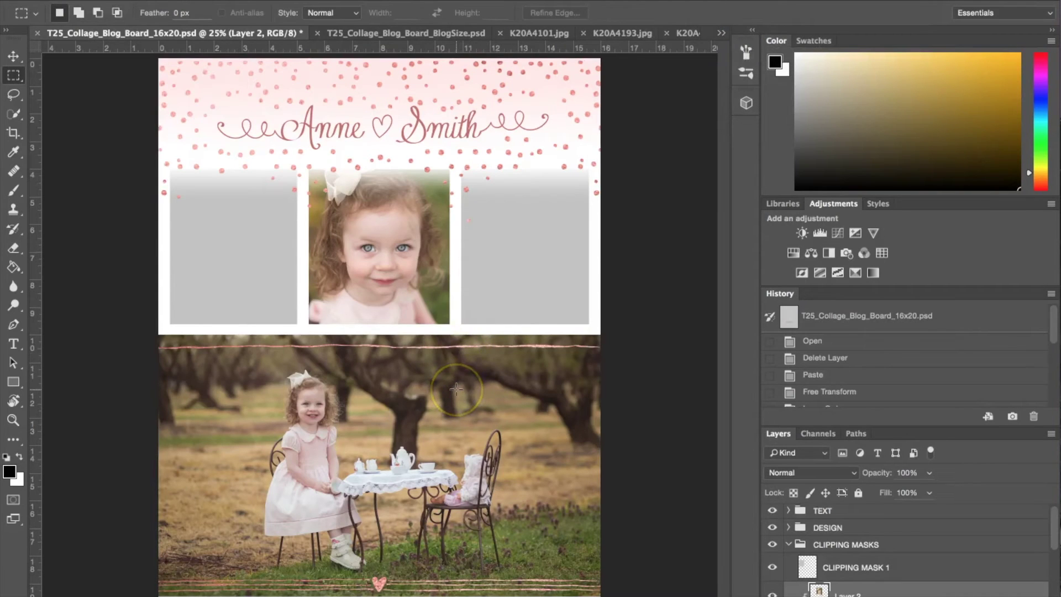
Paste the blanket photo as Layer 3, then shrink and move it into the top-right slot
key("super+v")
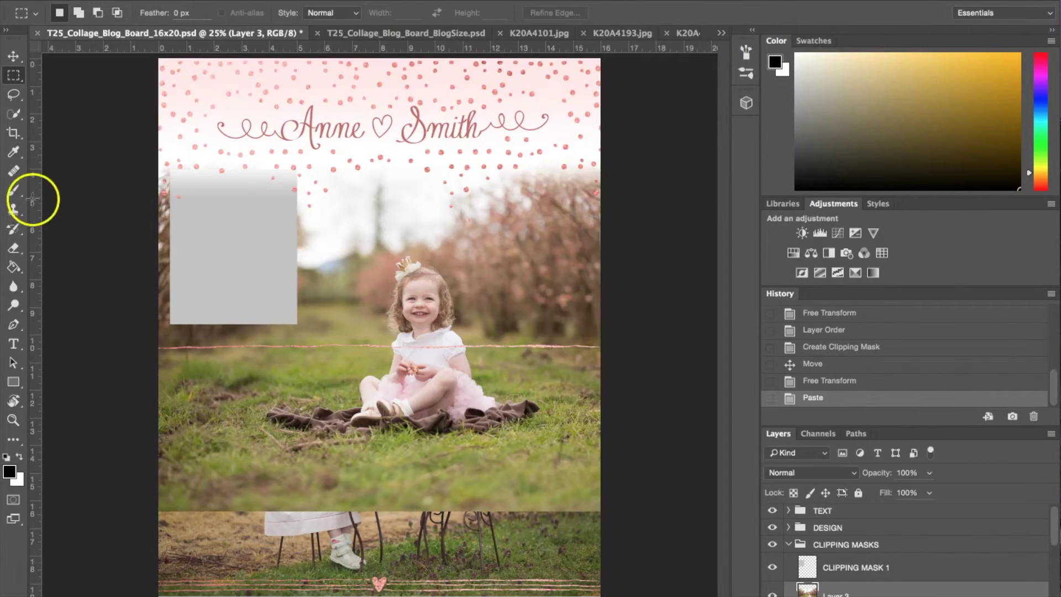
left_click(13, 55)
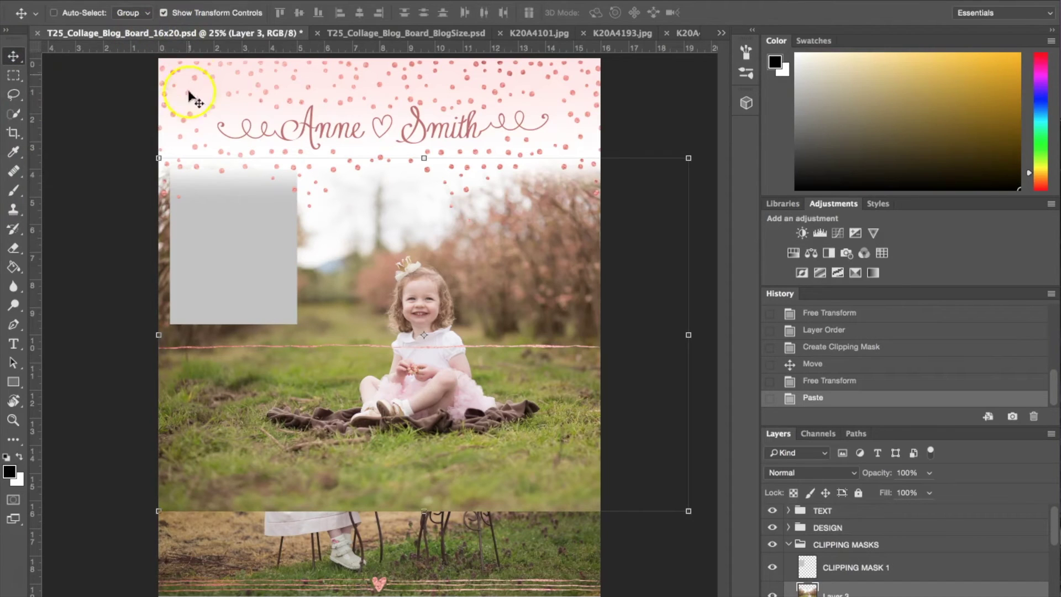
left_click_drag(159, 158, 445, 364)
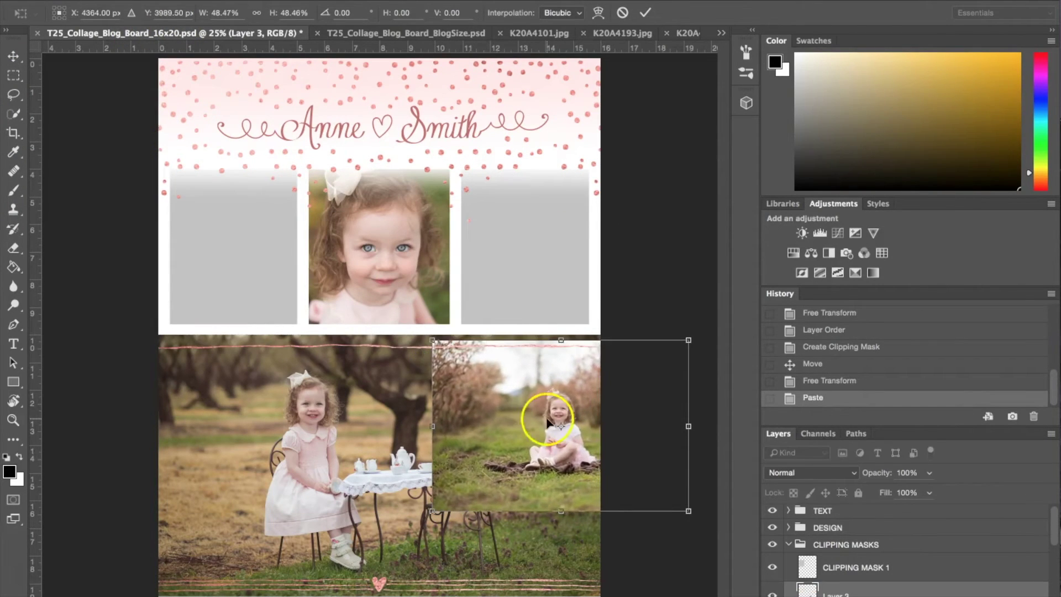
left_click_drag(512, 441, 486, 430)
left_click_drag(583, 421, 570, 254)
left_click(803, 575, "alt")
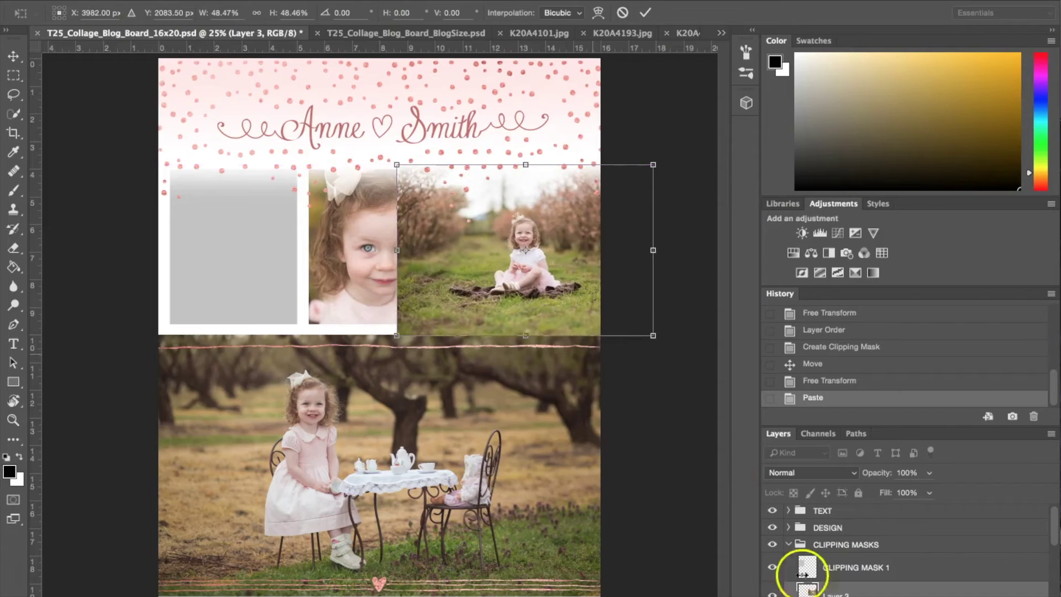
scroll(908, 566, "down", 2)
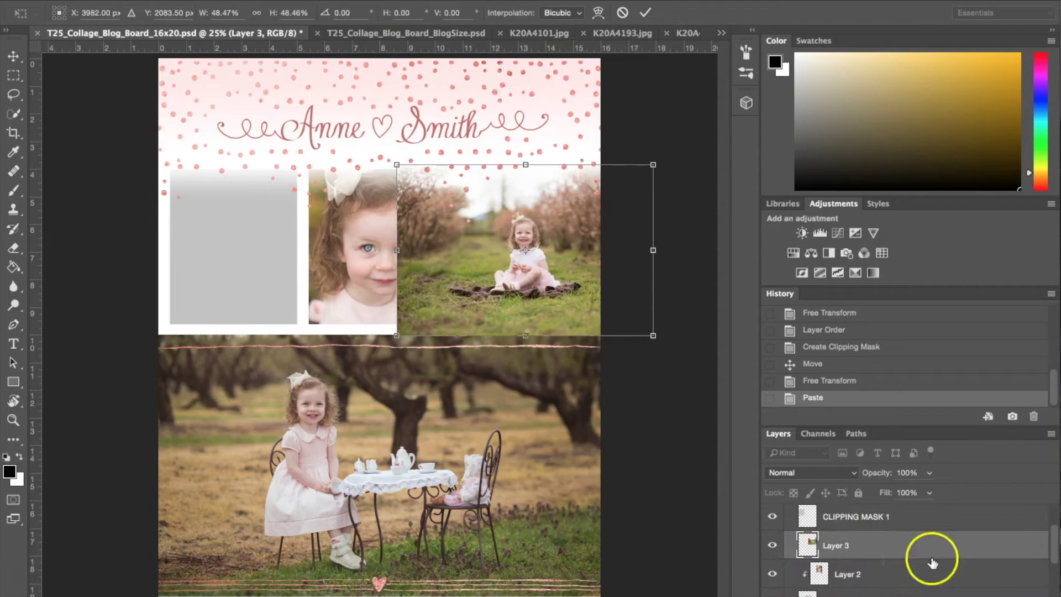
left_click(824, 549)
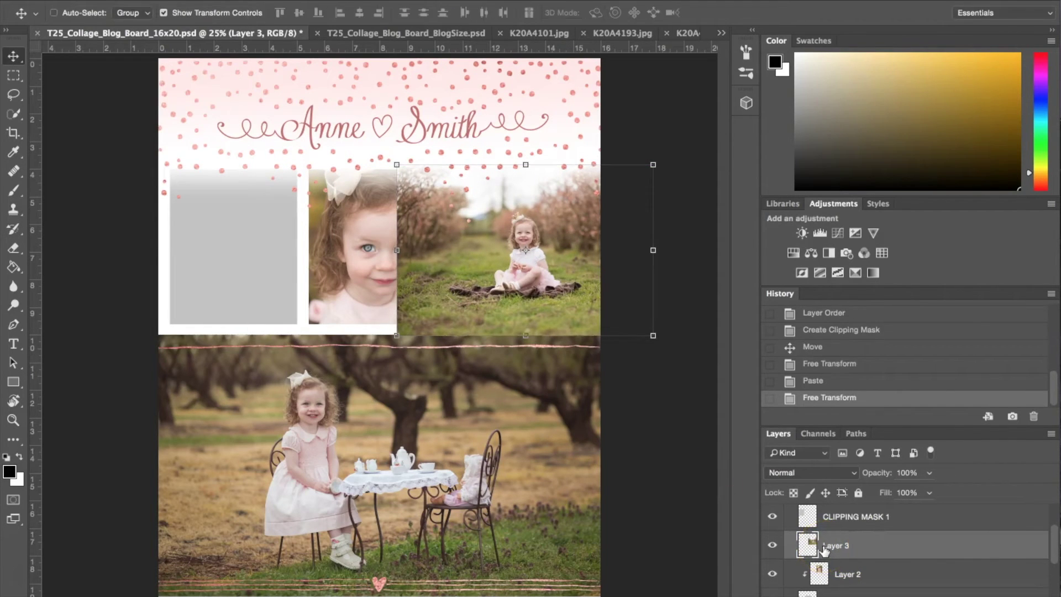
Put Layer 3 between CLIPPING MASK 2 and 3, clip it, then bring up K20A4366.jpg
scroll(845, 549, "down", 1)
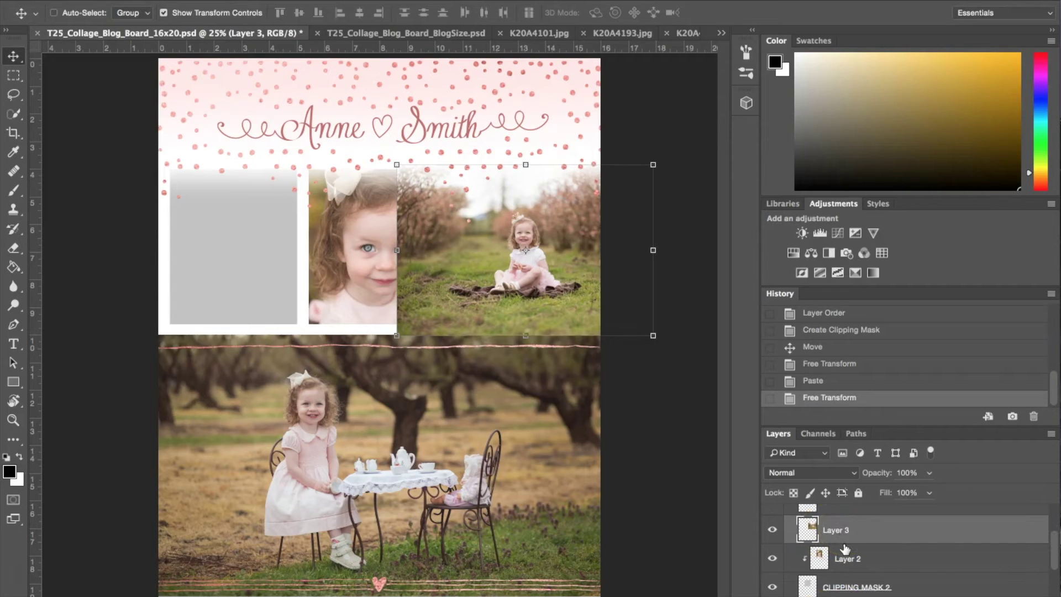
left_click_drag(842, 533, 838, 532)
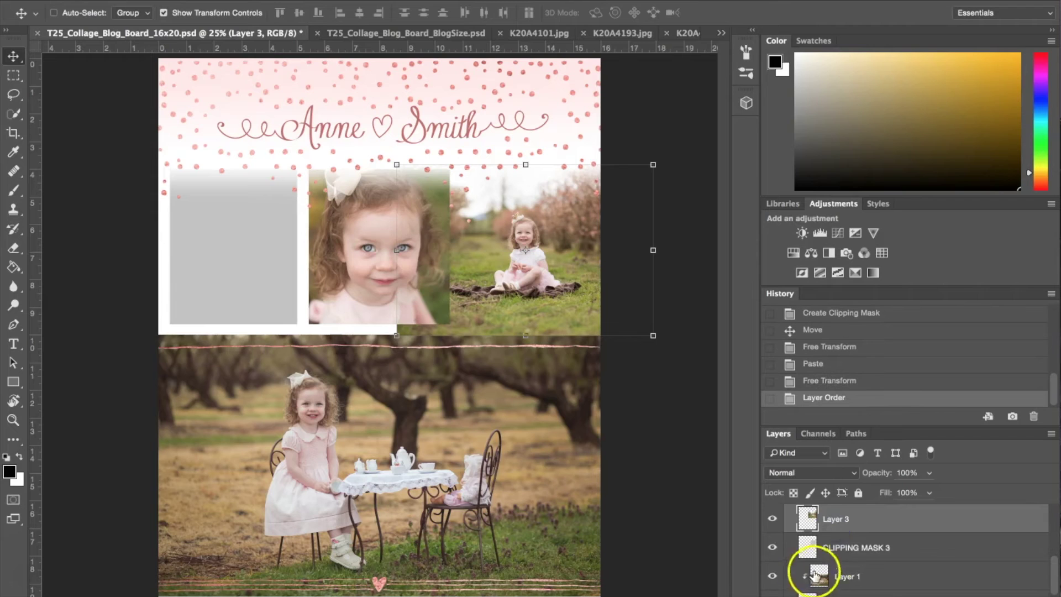
left_click(246, 0)
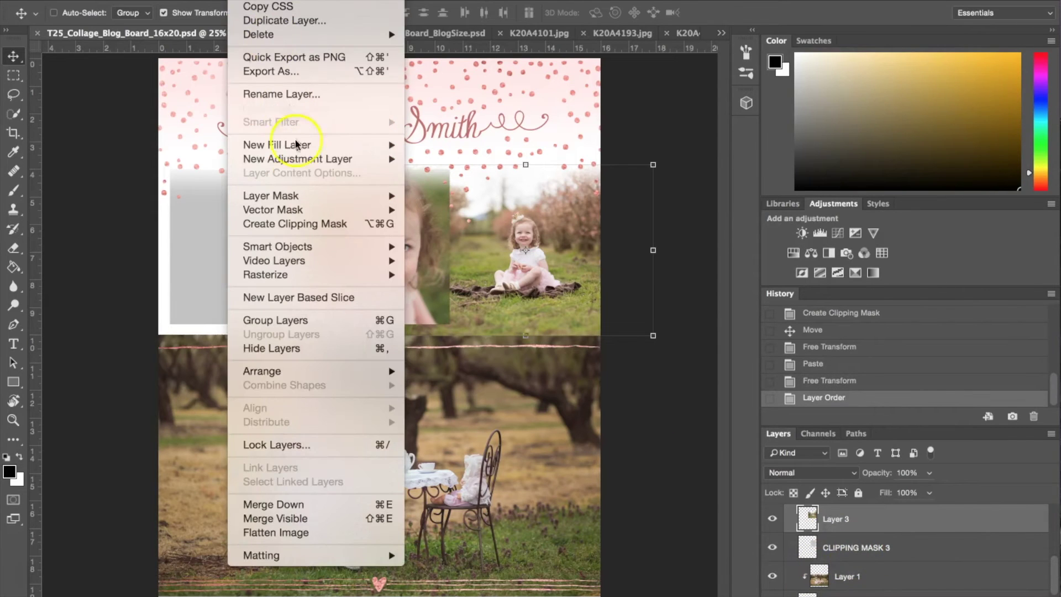
left_click(298, 224)
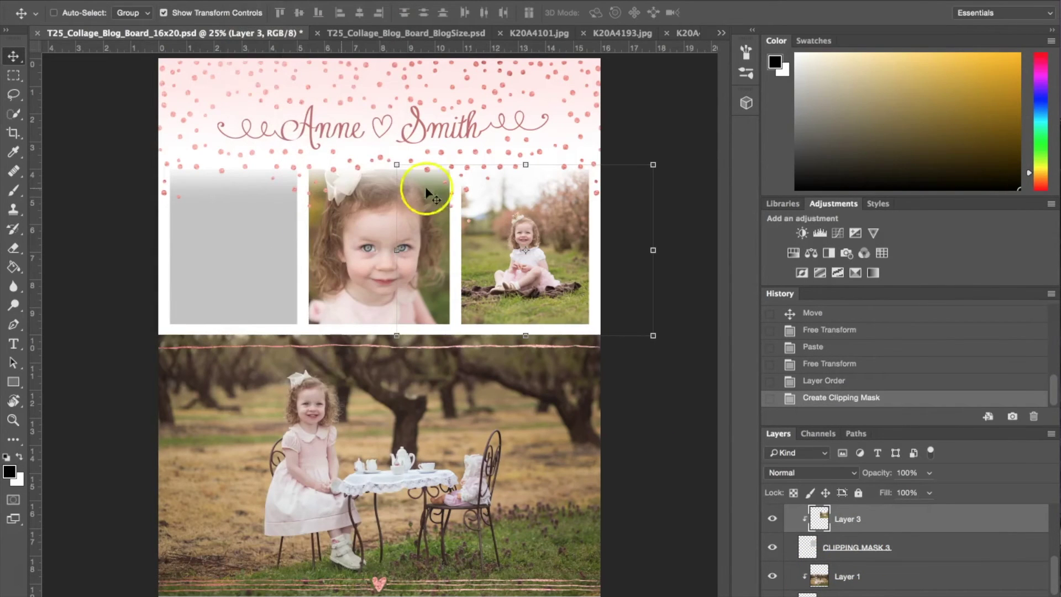
left_click_drag(539, 240, 540, 241)
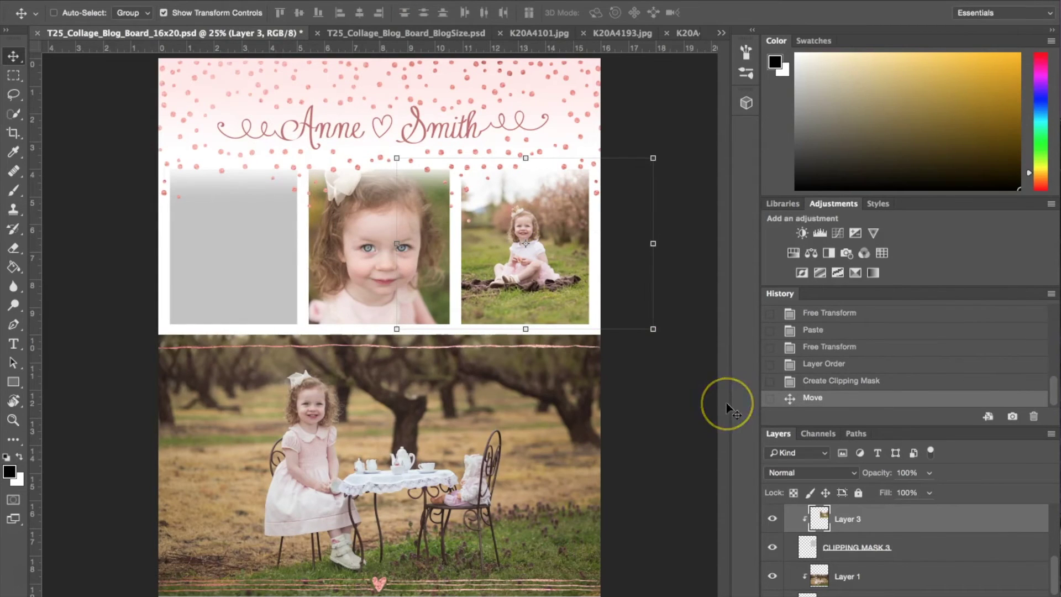
left_click(690, 33)
left_click(721, 33)
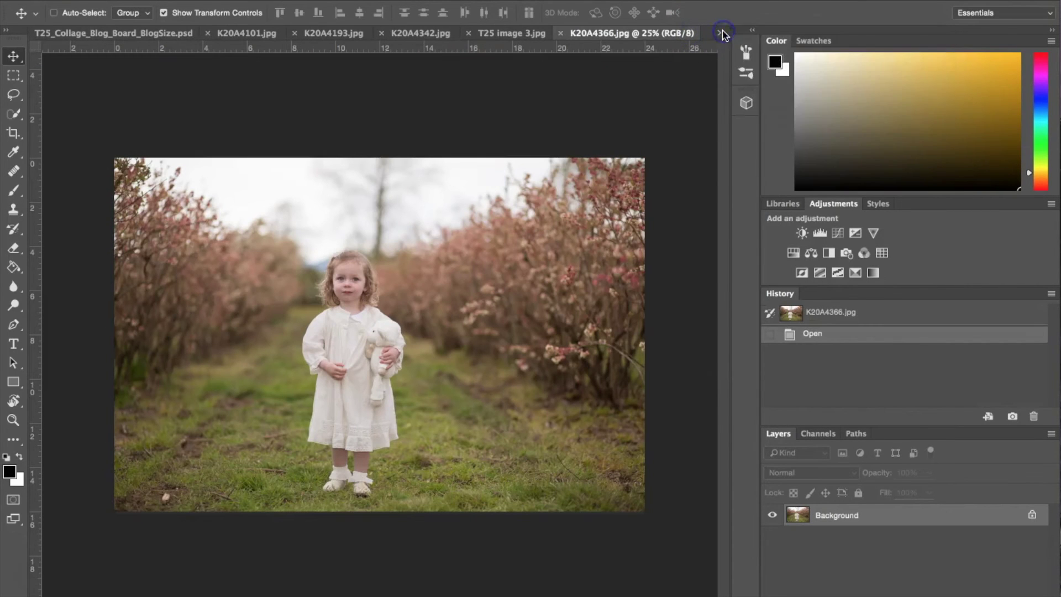
Select a central strip of the K20A4366.jpg standing-girl photo, then return to the 16x20 collage
left_click(722, 33)
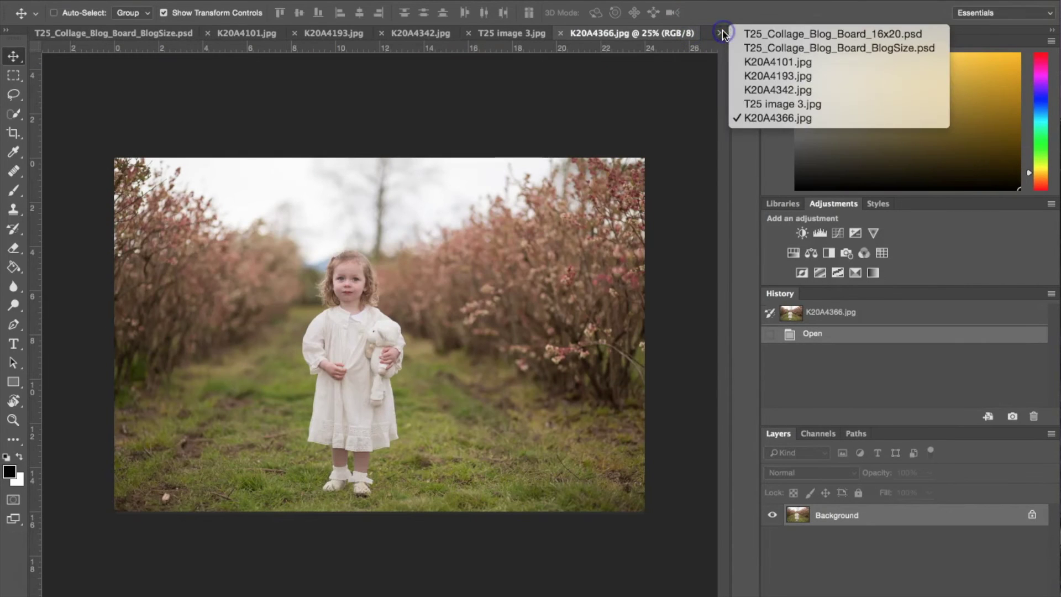
left_click(799, 118)
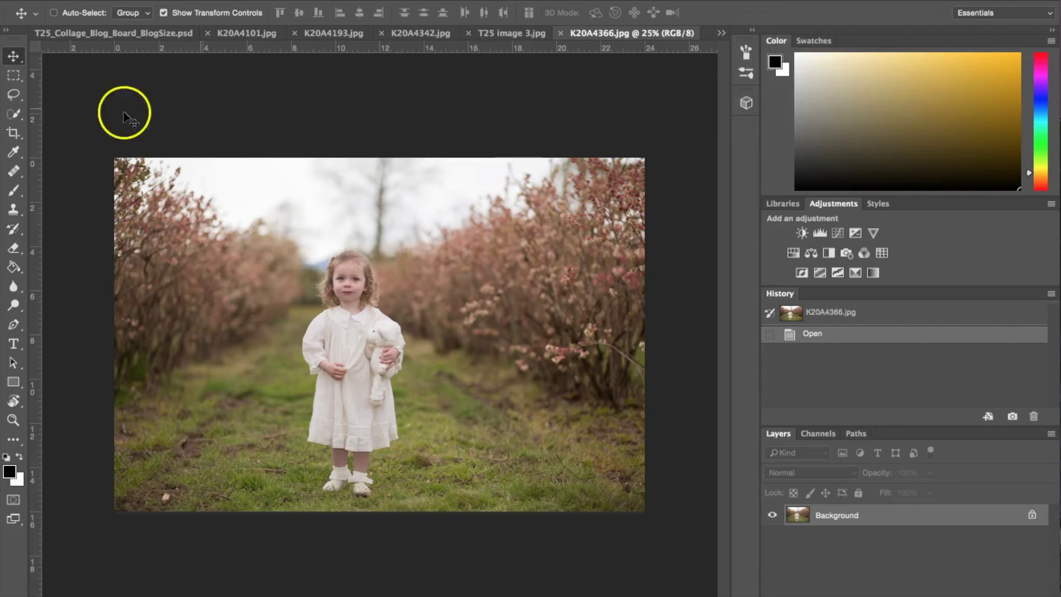
left_click(13, 75)
left_click_drag(158, 158, 539, 590)
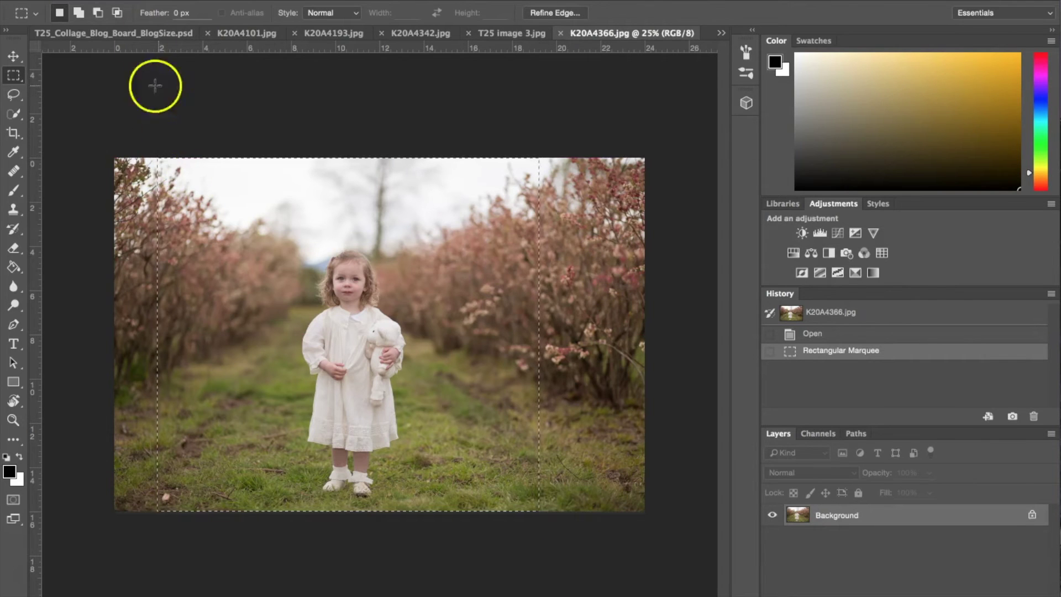
left_click(138, 35)
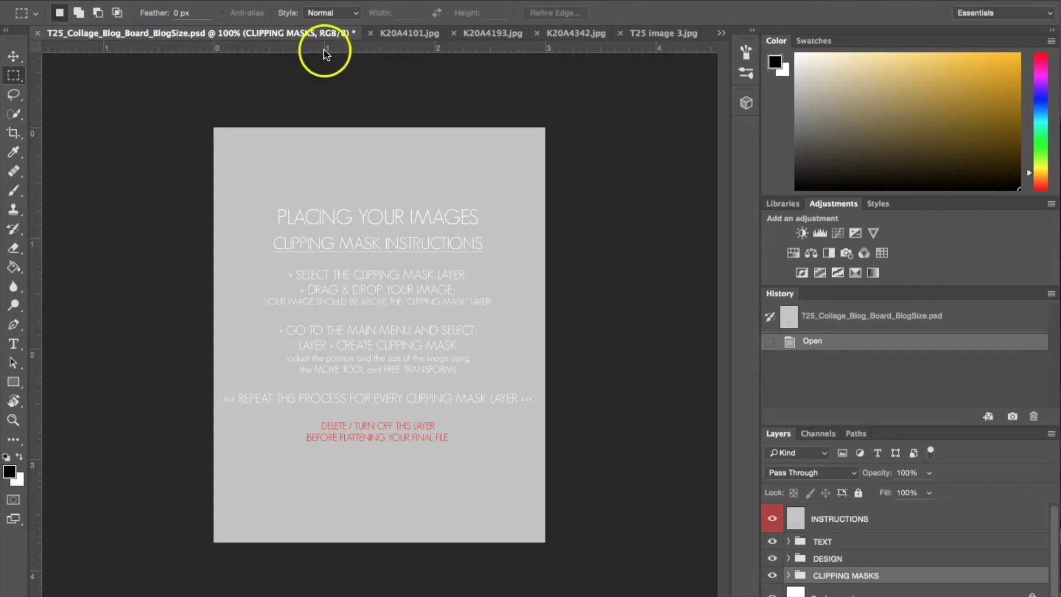
left_click(721, 33)
left_click(738, 31)
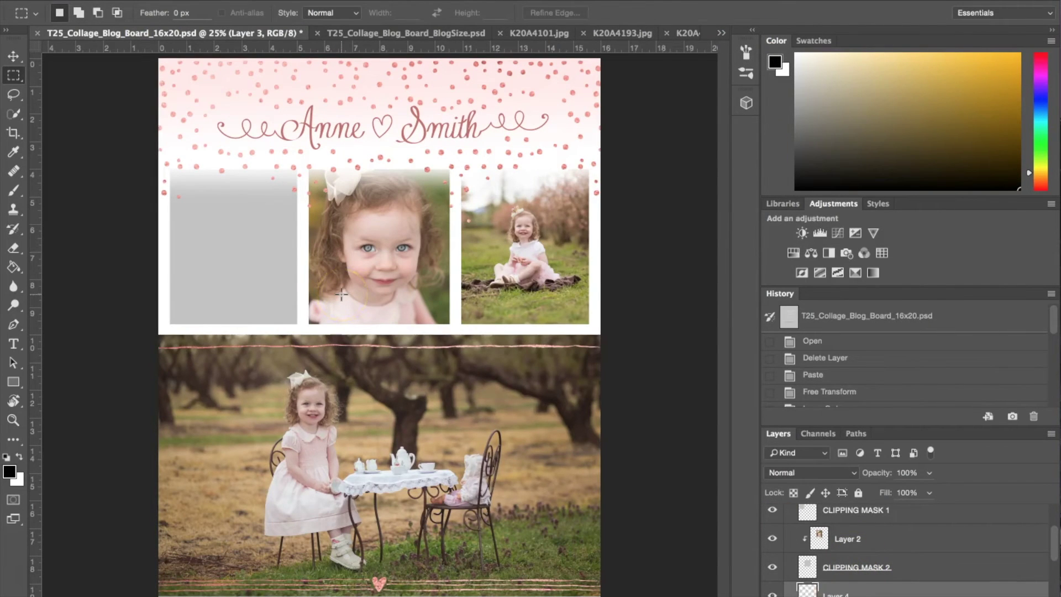
Paste the standing-girl photo as Layer 4 above CLIPPING MASK 1 and clip it to the top-left frame
key("super+v")
left_click(839, 594)
scroll(848, 535, "up", 1)
scroll(848, 534, "down", 2)
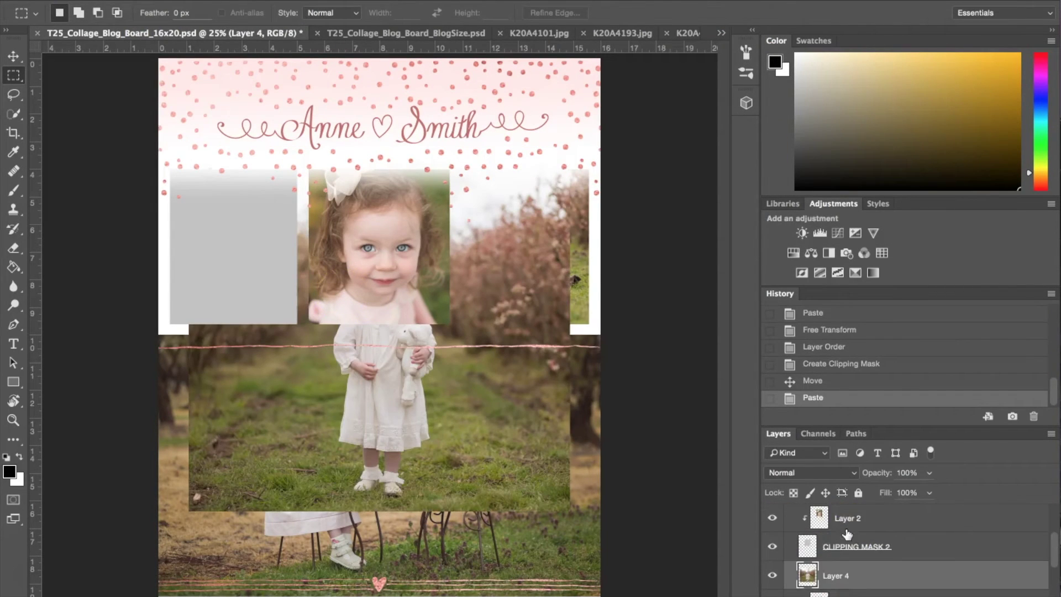
left_click_drag(810, 578, 811, 506)
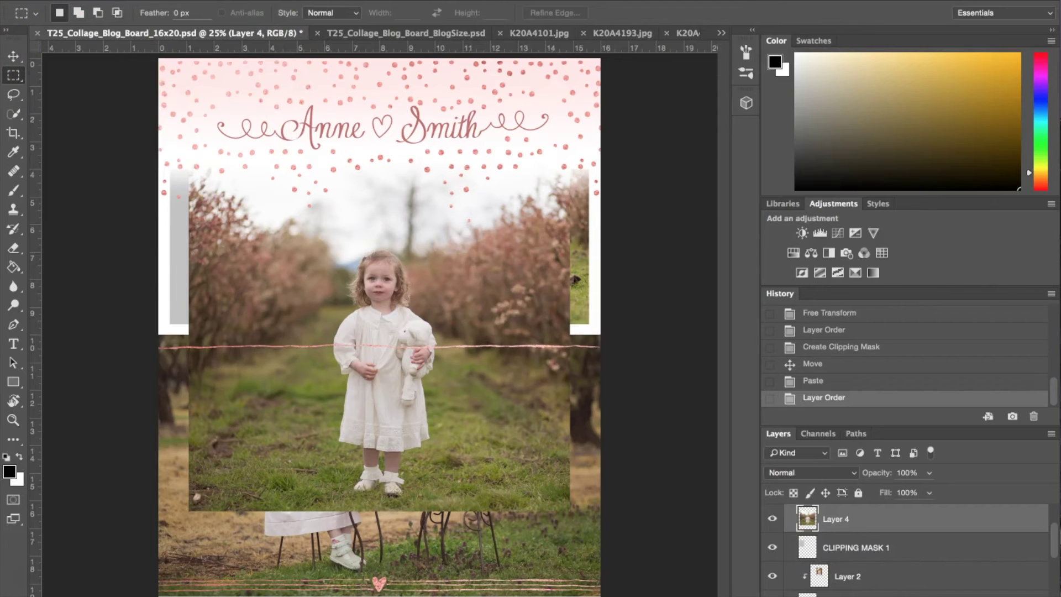
left_click(166, 0)
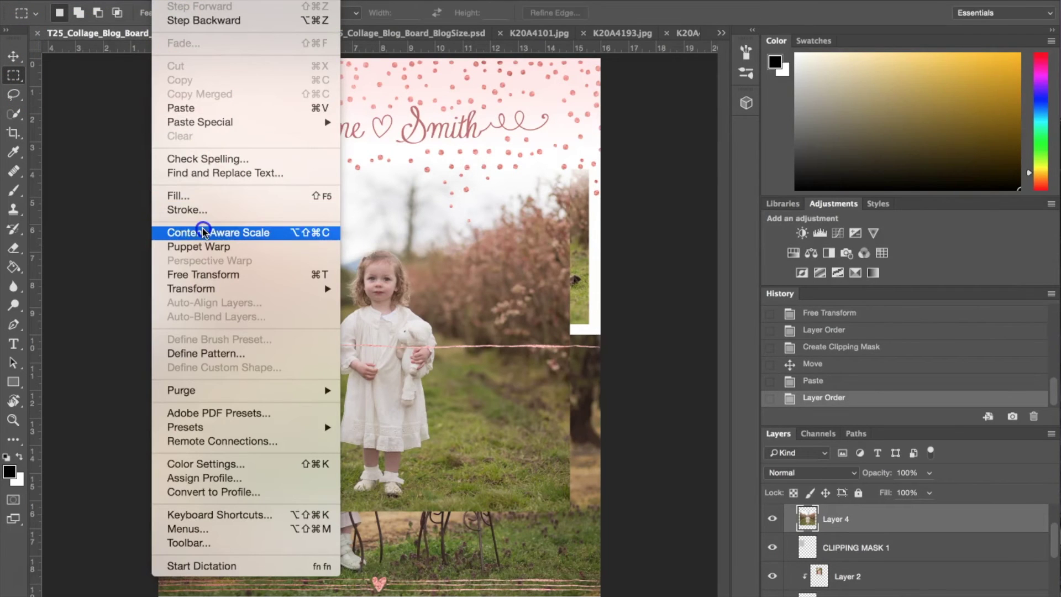
mouse_move(244, 0)
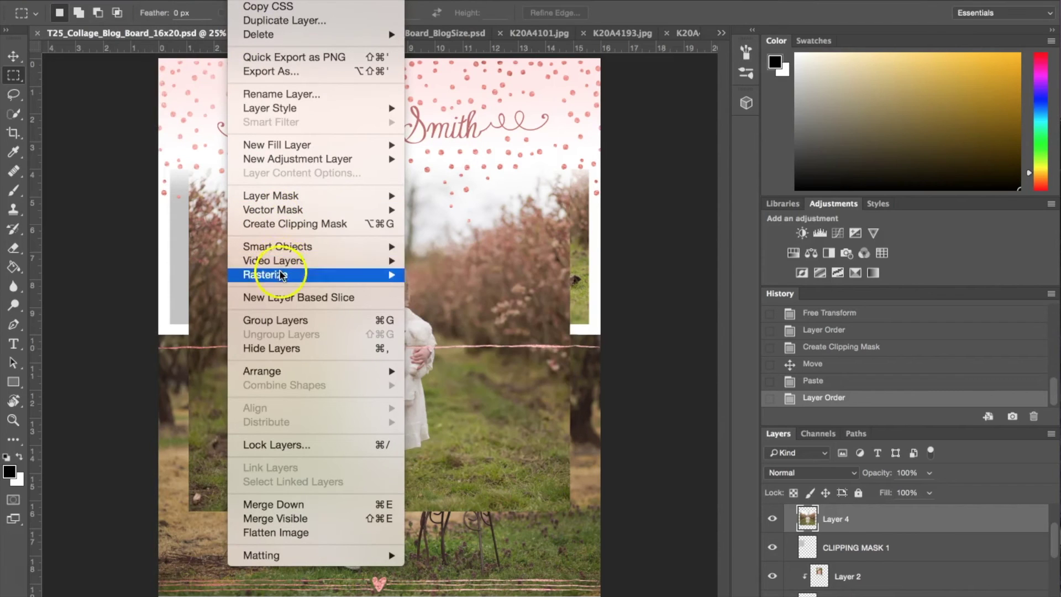
left_click(283, 223)
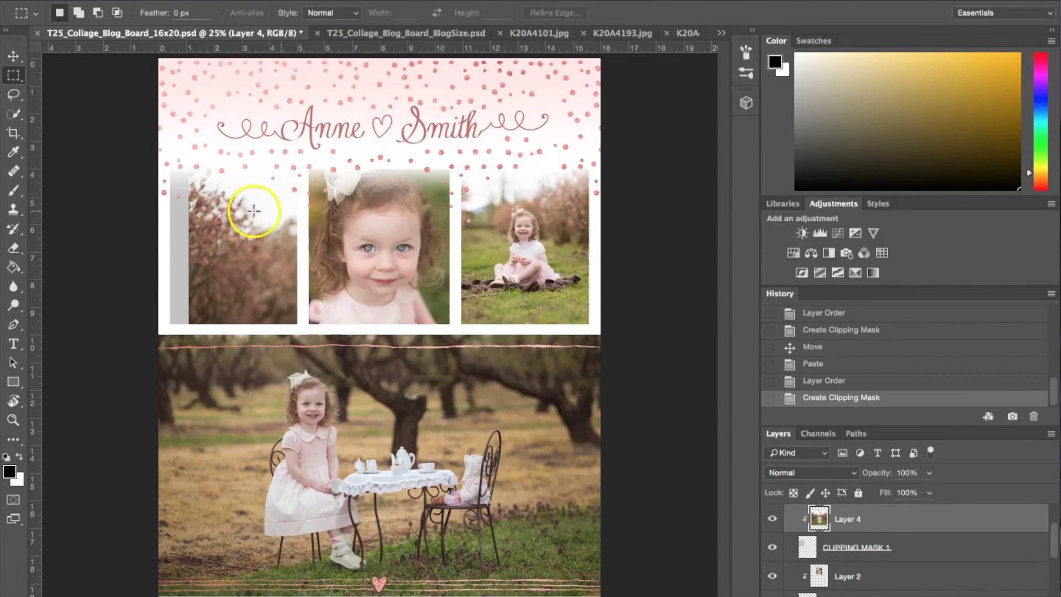
Scale the clipped photo to about 59%, fit it in the frame, and collapse CLIPPING MASKS
left_click(13, 55)
left_click(164, 12)
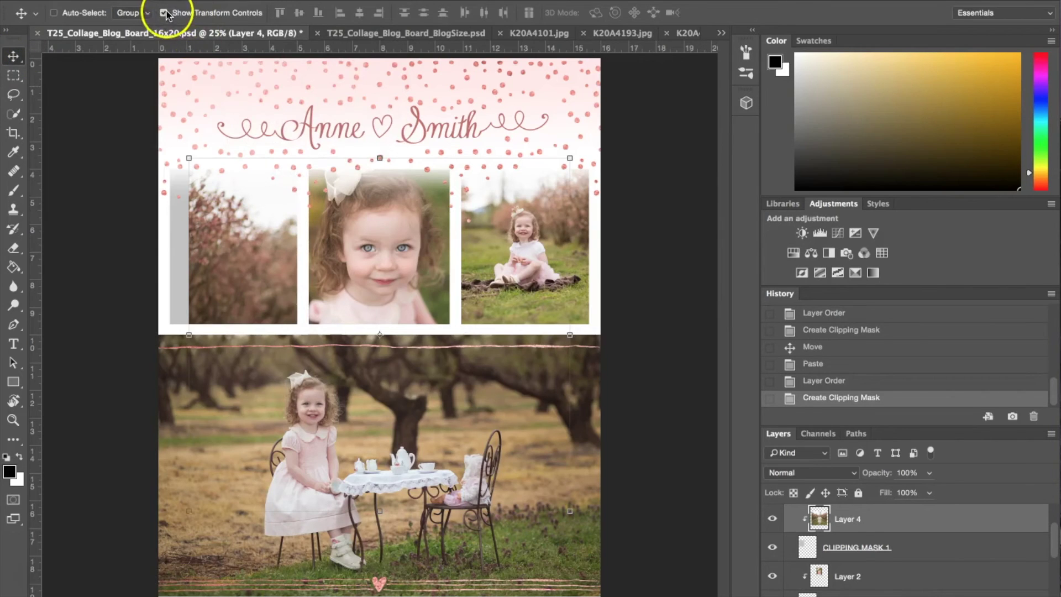
left_click_drag(189, 159, 138, 138)
left_click_drag(227, 236, 195, 216)
left_click_drag(112, 120, 131, 145)
left_click_drag(237, 224, 221, 206)
key("Return")
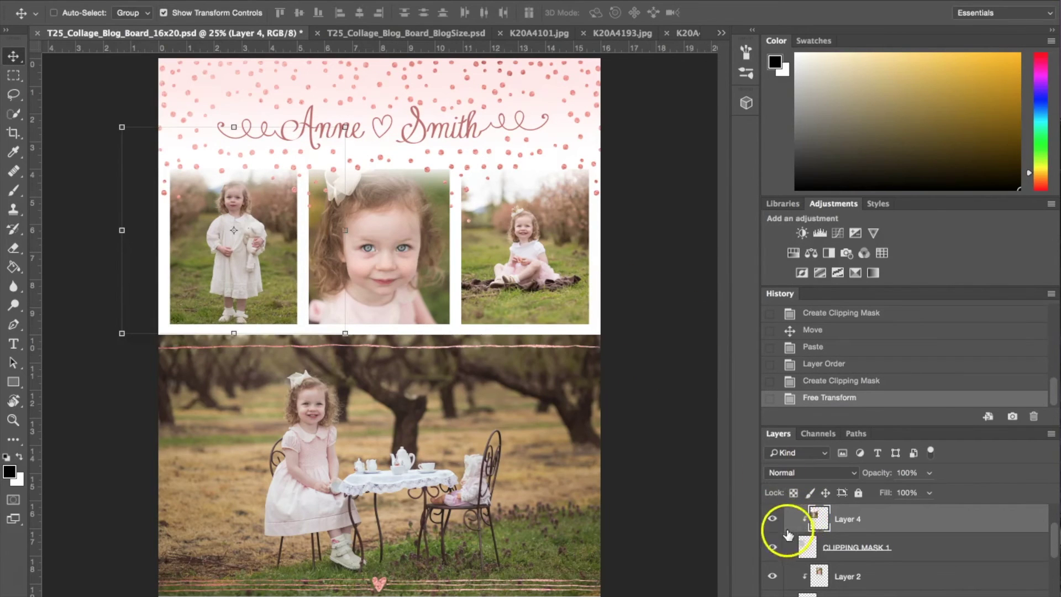
scroll(800, 560, "up", 2)
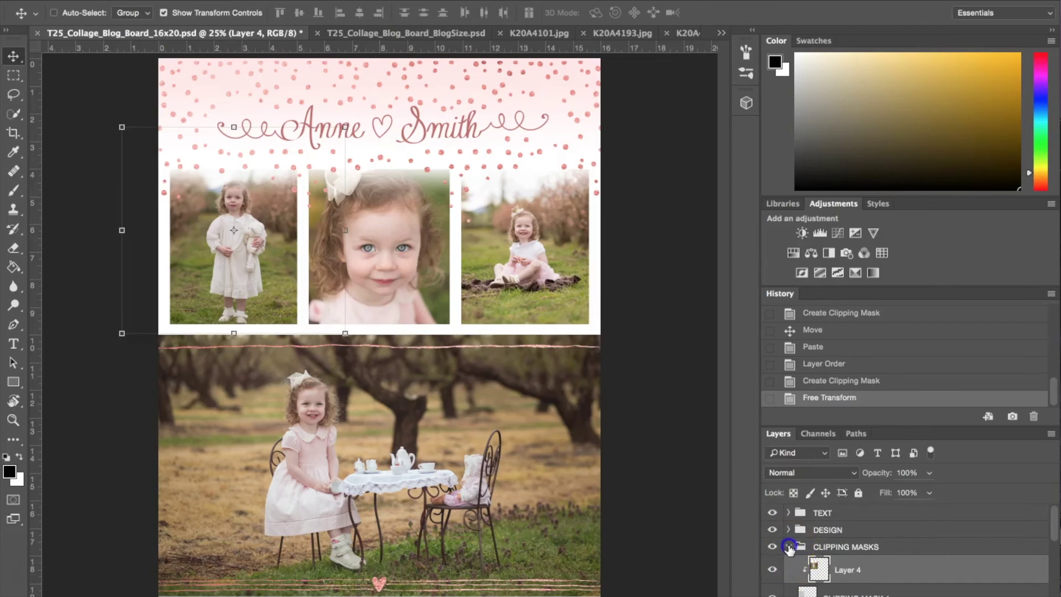
left_click(788, 547)
left_click(688, 499)
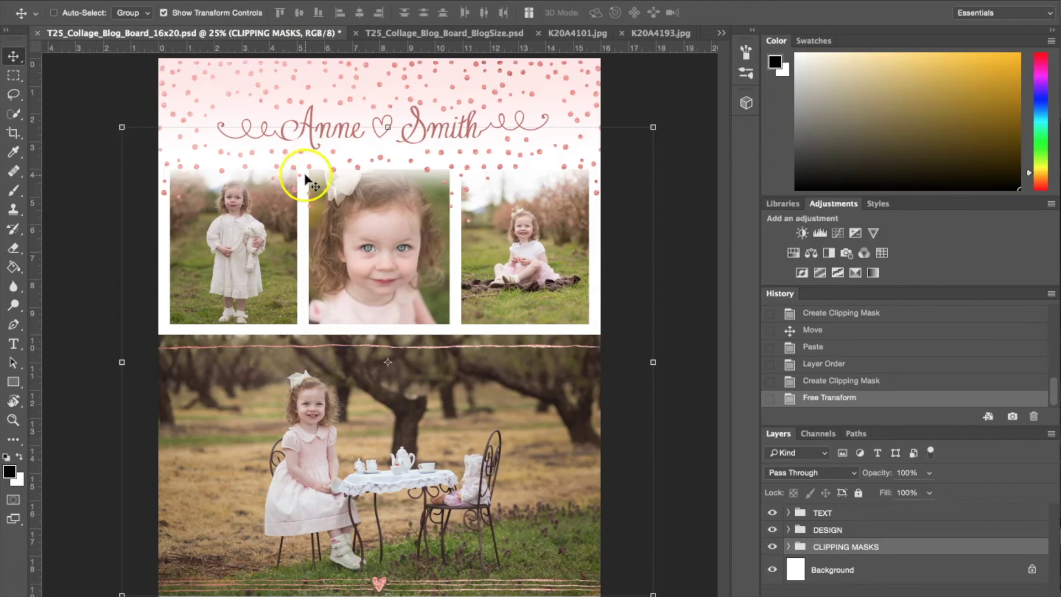
left_click(51, 593)
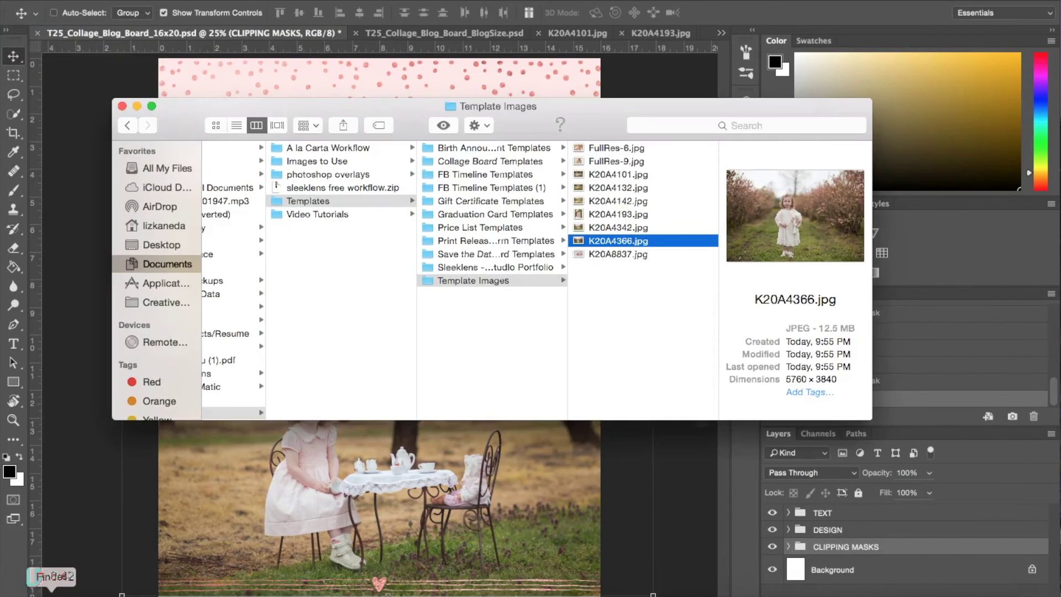
left_click(476, 161)
left_click(703, 190)
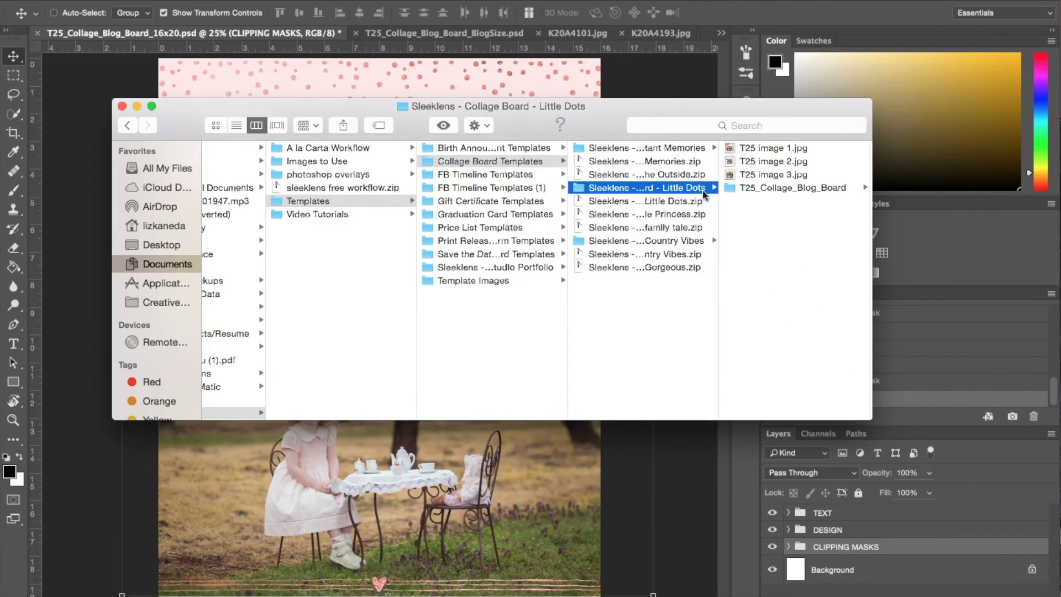
left_click(235, 126)
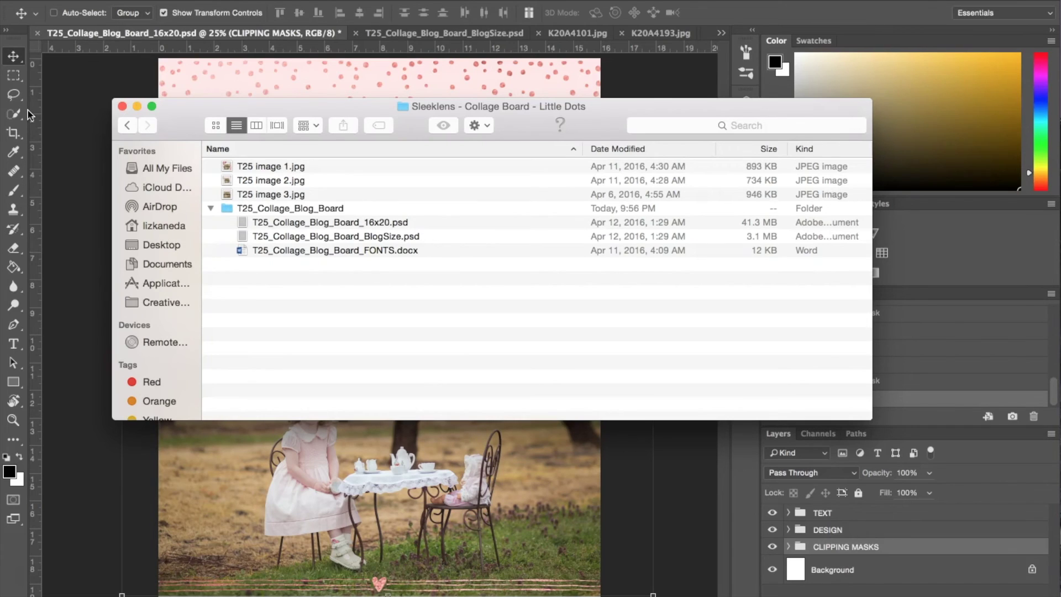
left_click(123, 106)
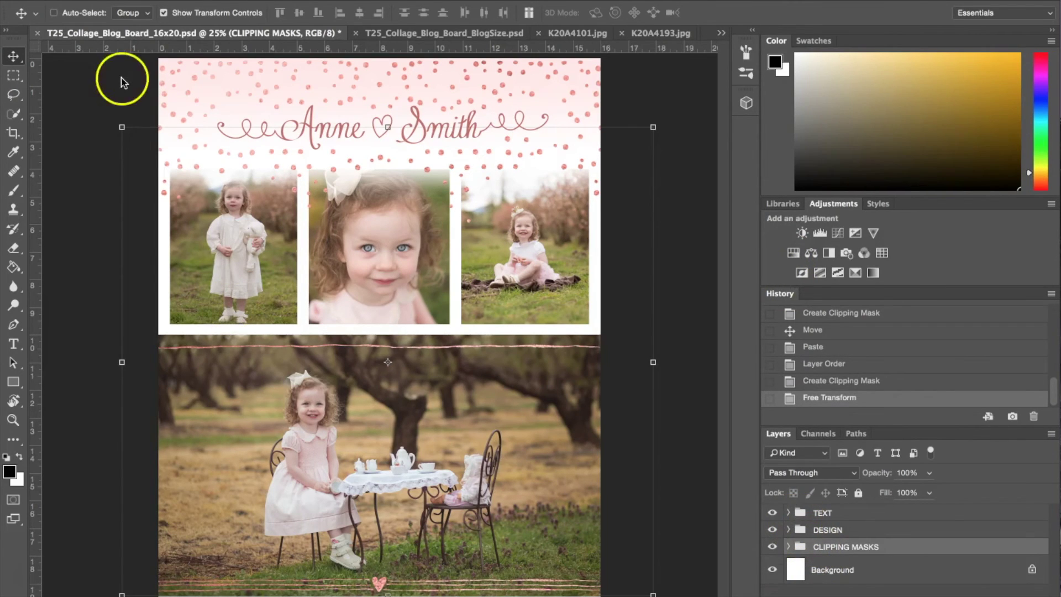
Turn off Show Transform Controls and expand the TEXT group to list the name text, HEART and SWIRL layers
left_click(163, 12)
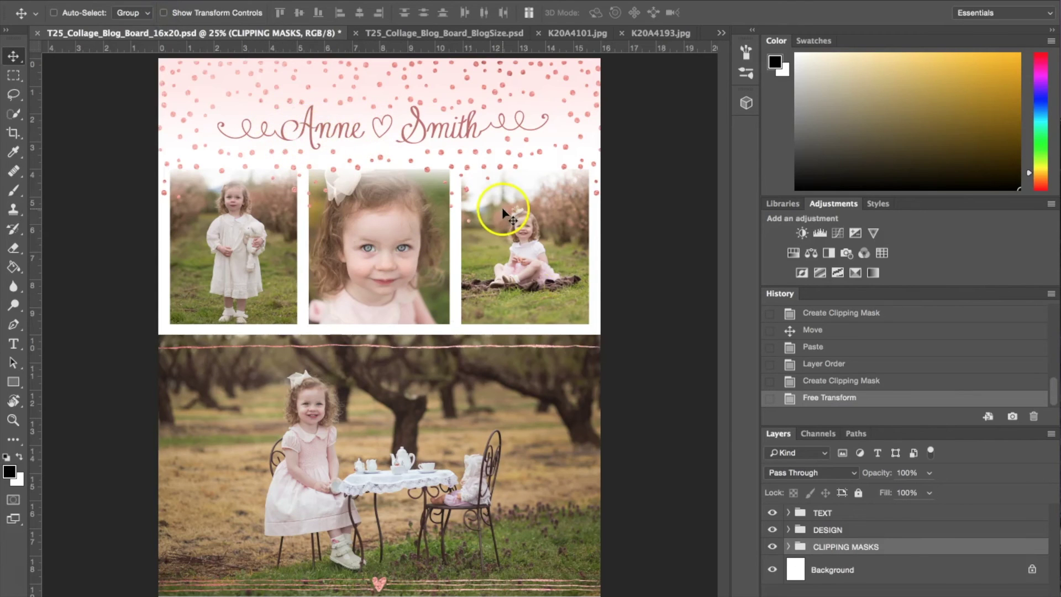
left_click(789, 513)
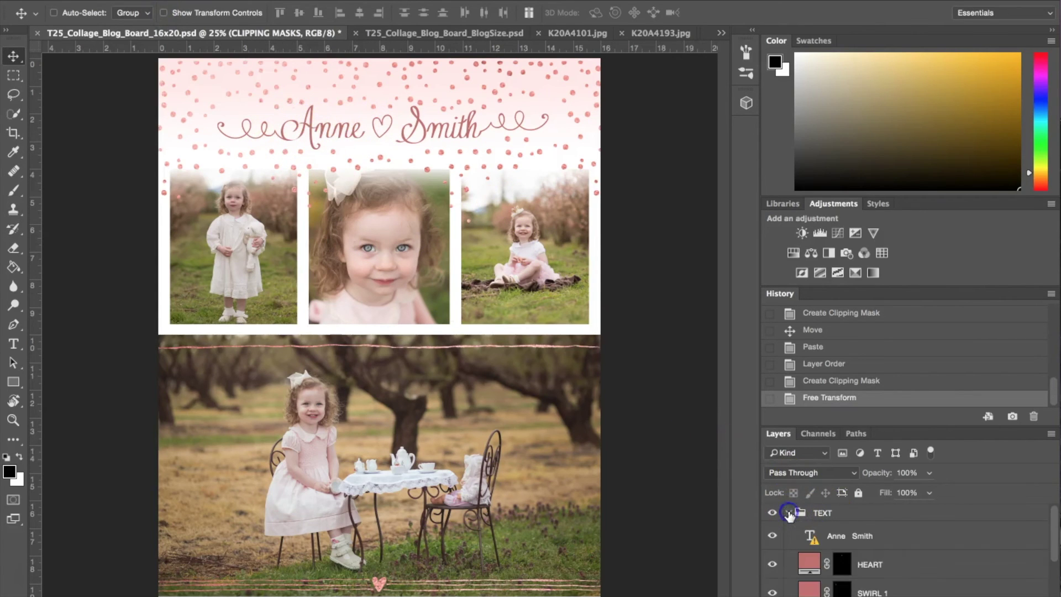
scroll(911, 581, "down", 1)
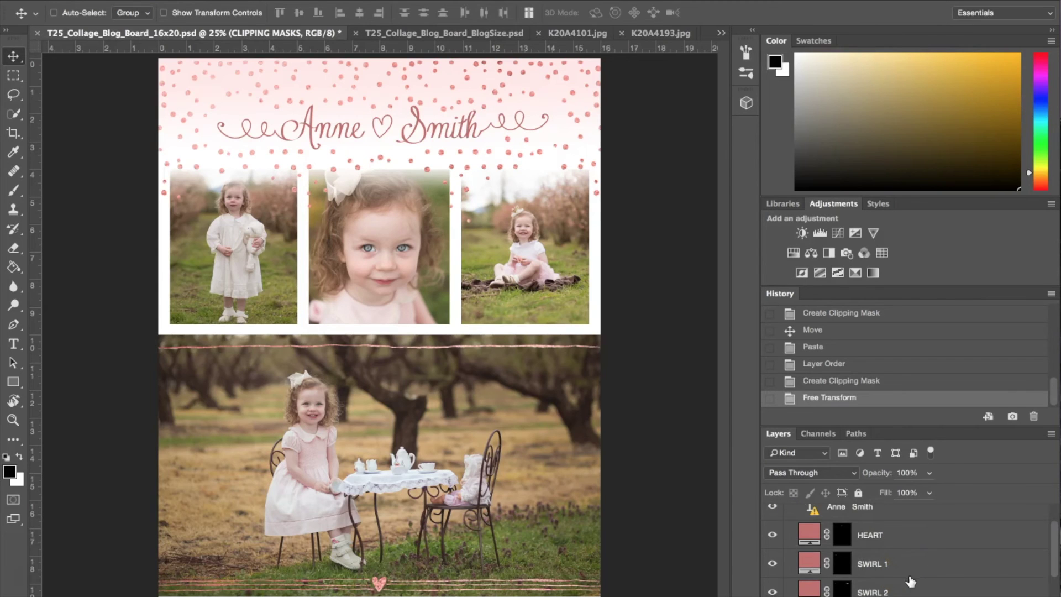
scroll(911, 581, "up", 1)
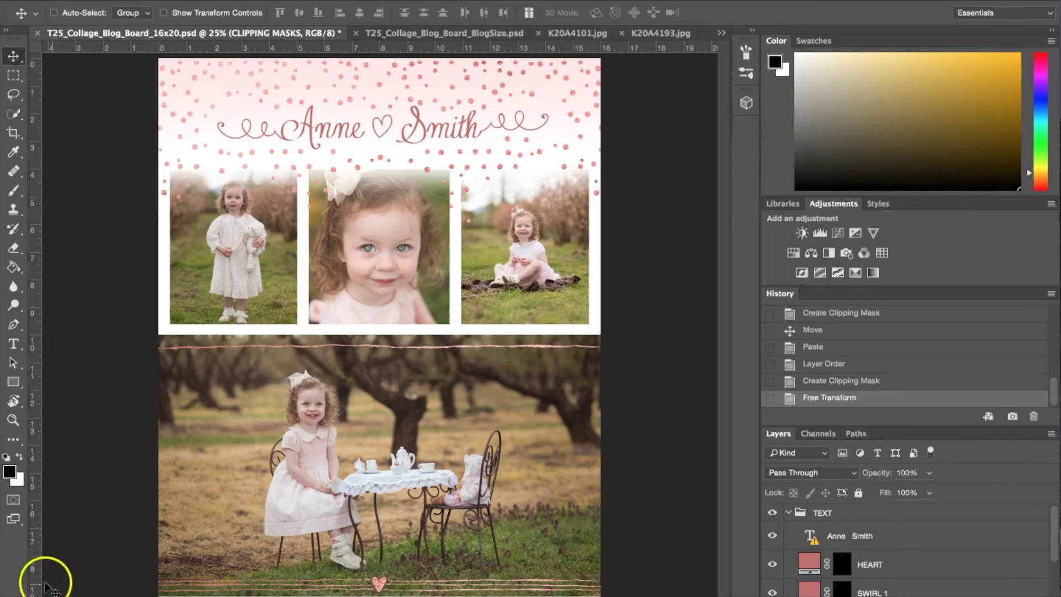
Edit the title text layer, replacing the placeholder first name with the new first name
left_click(812, 535)
double_click(812, 534)
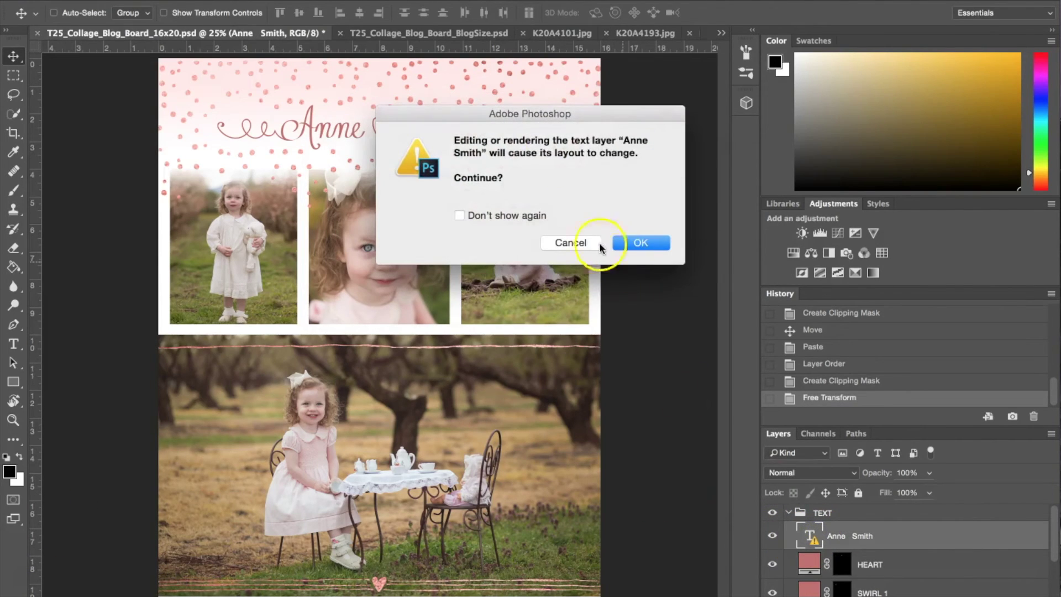
left_click(652, 241)
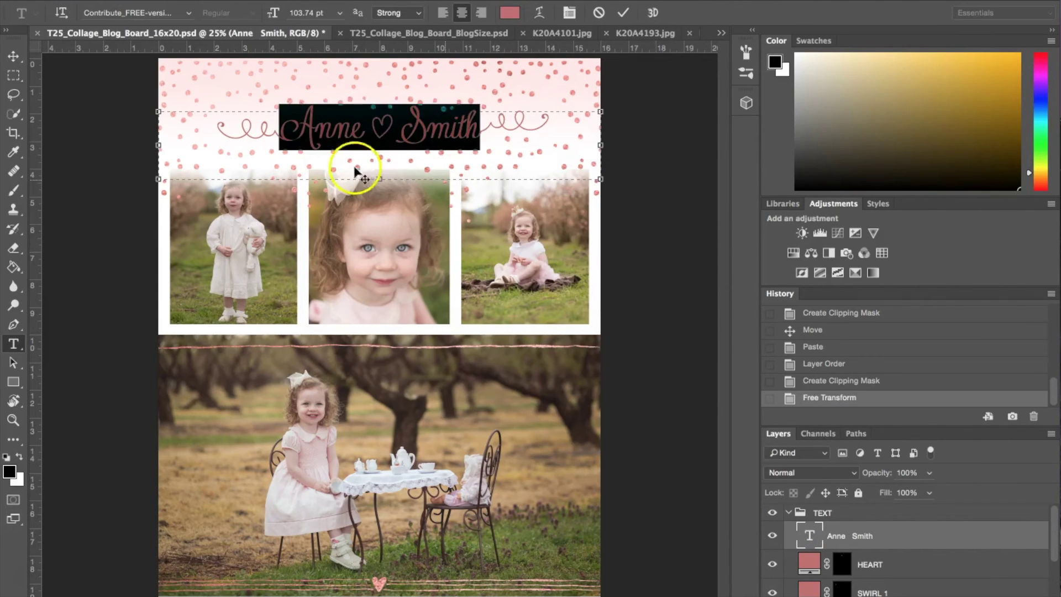
double_click(362, 133)
left_click(362, 133)
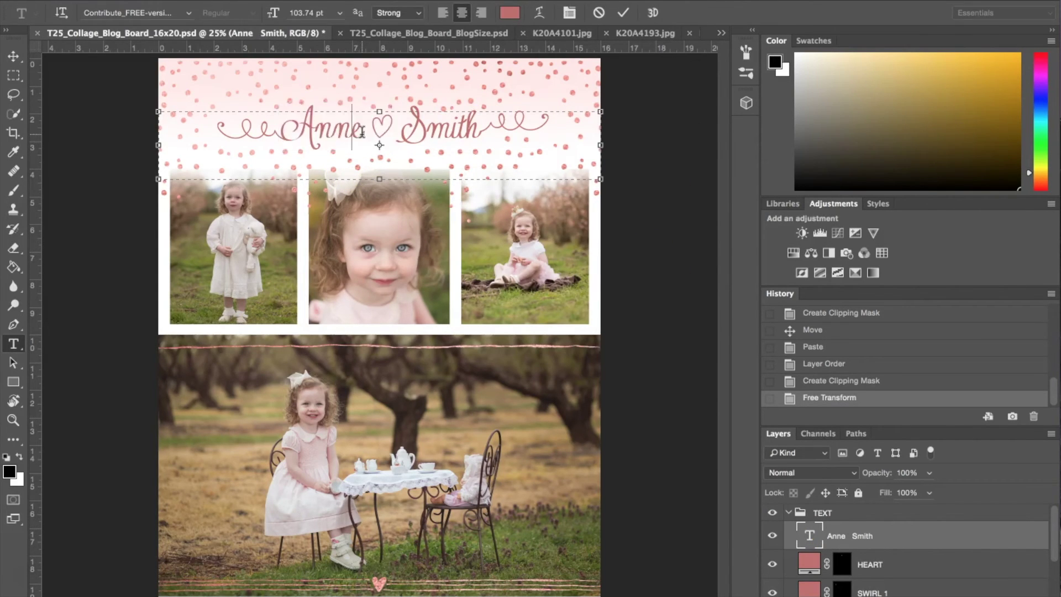
key("BackSpace")
key("BackSpace")
key("BackSpace")
key("BackSpace")
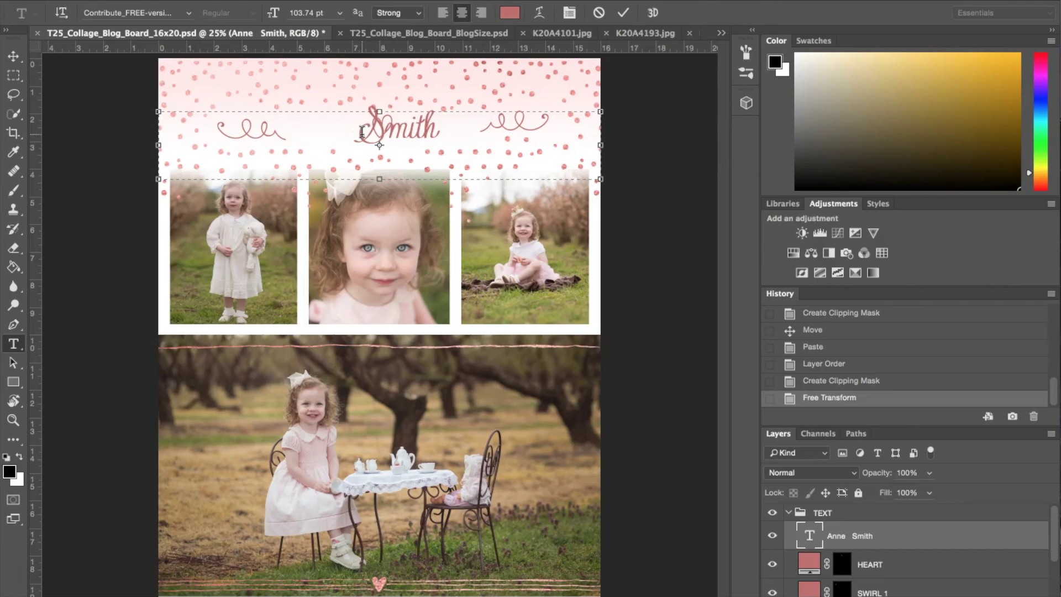
type("Lola")
Replace the placeholder surname in the title with the new surname
left_click_drag(382, 128, 453, 128)
left_click(467, 132)
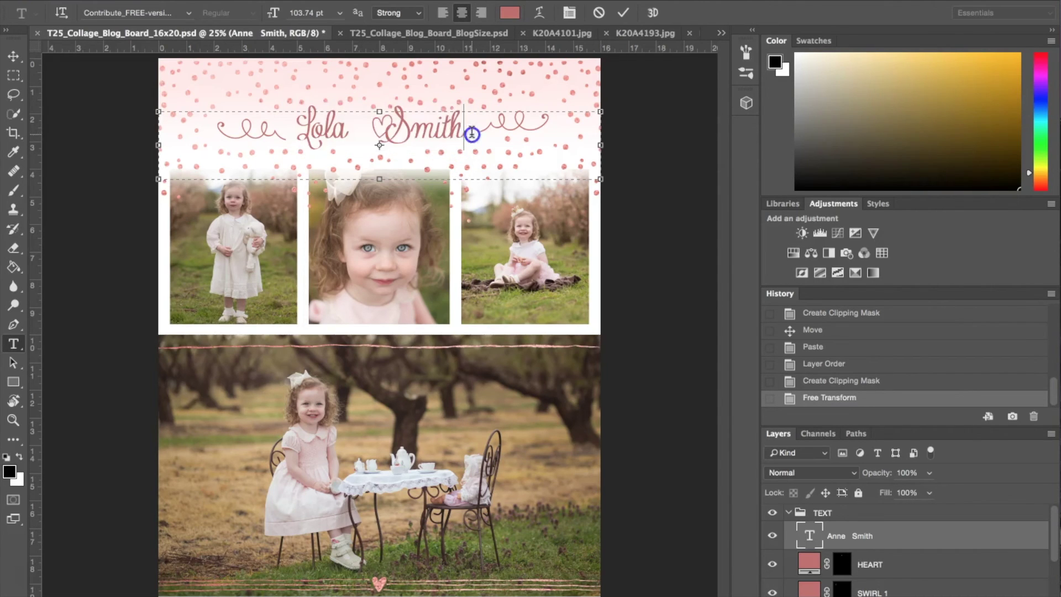
key("BackSpace")
key("BackSpace")
key("BackSpace")
key("BackSpace")
key("BackSpace")
key("BackSpace")
key("BackSpace")
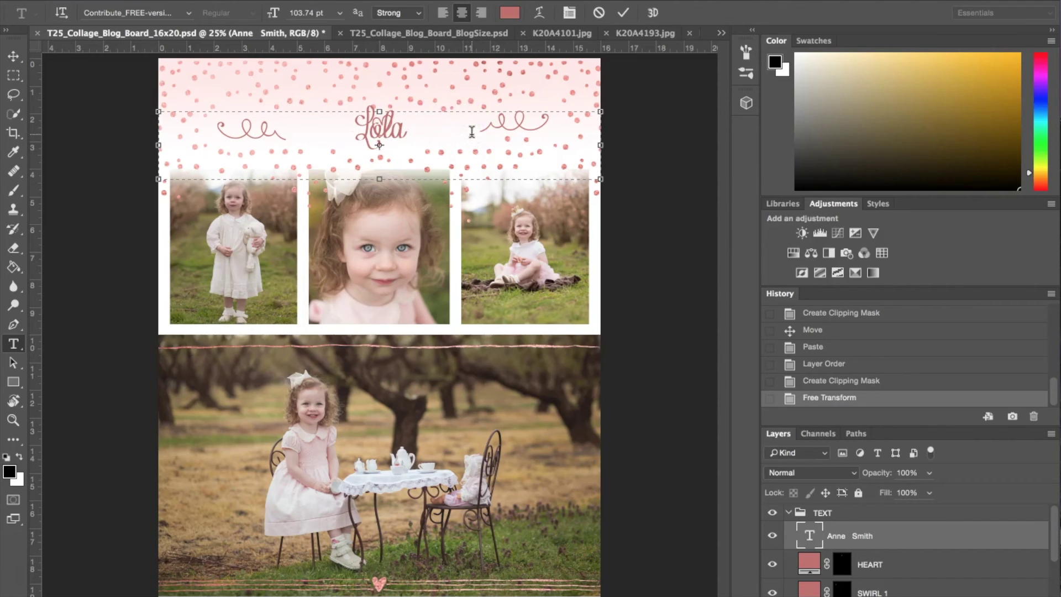
type("James")
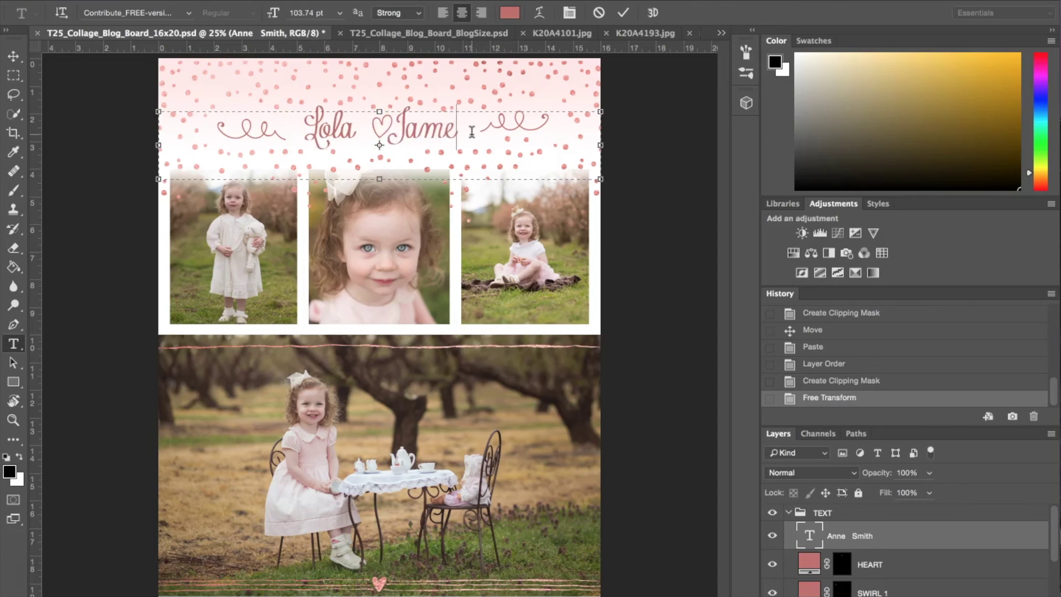
Remove the extra space before the heart, undo the accidental surname deletion, and commit the title edit
left_click(391, 131)
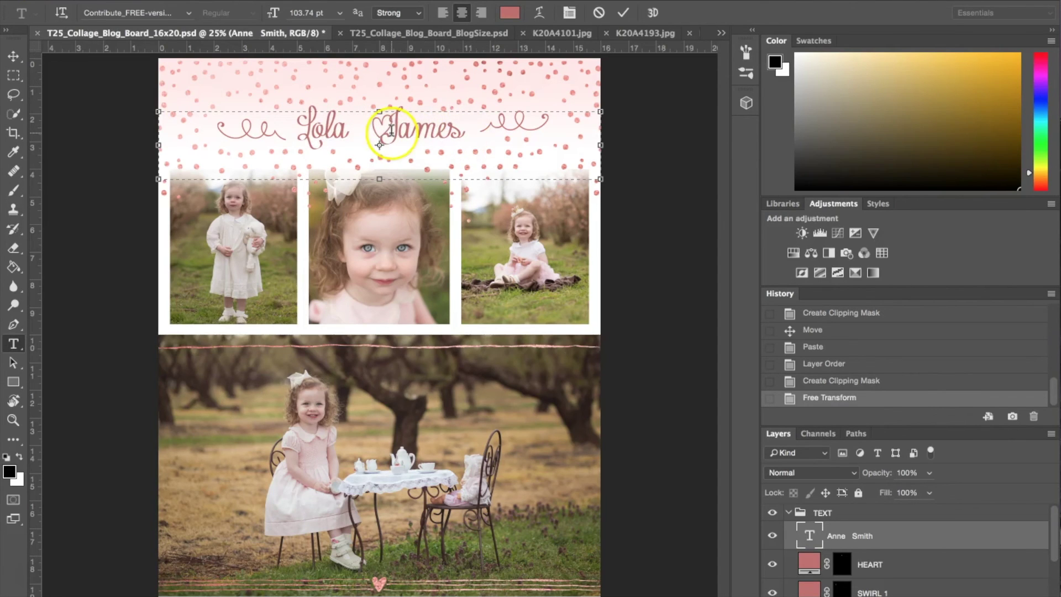
left_click(391, 131)
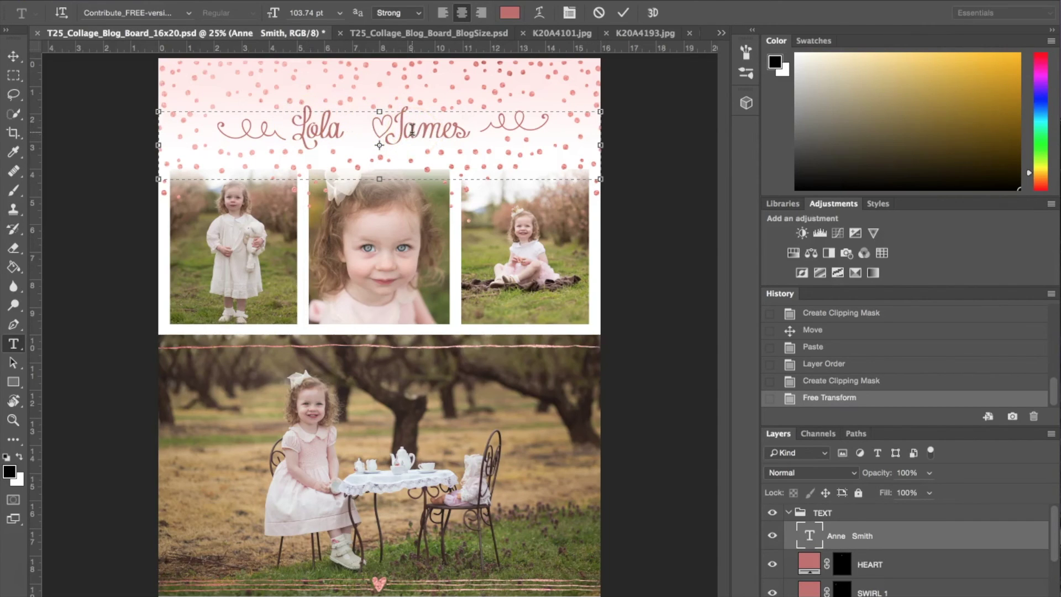
left_click(362, 125)
key("BackSpace")
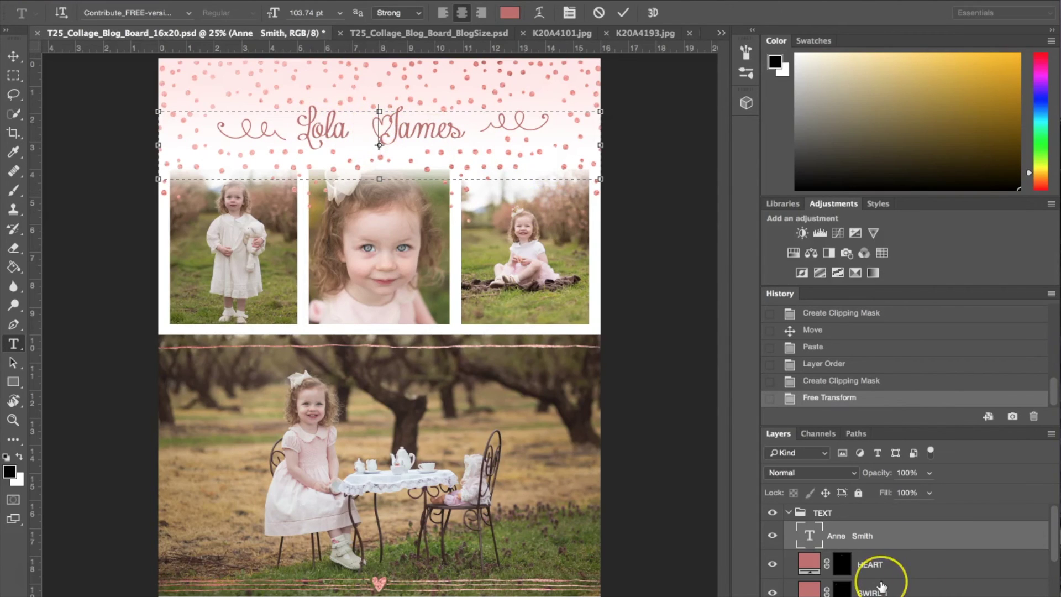
key("Delete")
key("Delete")
key("Delete")
key("Delete")
key("Delete")
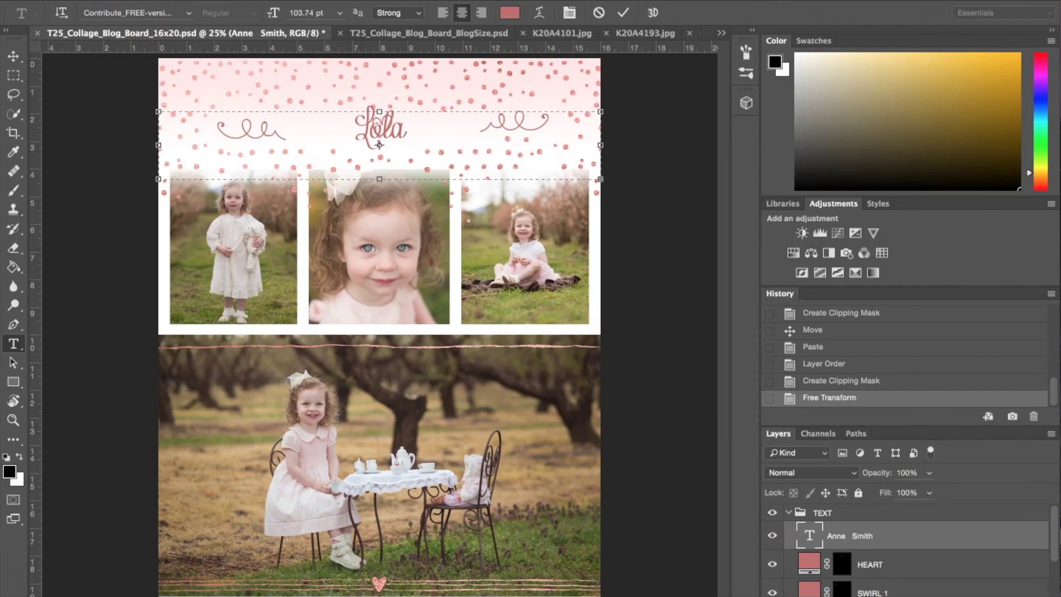
left_click(168, 0)
key("super+z")
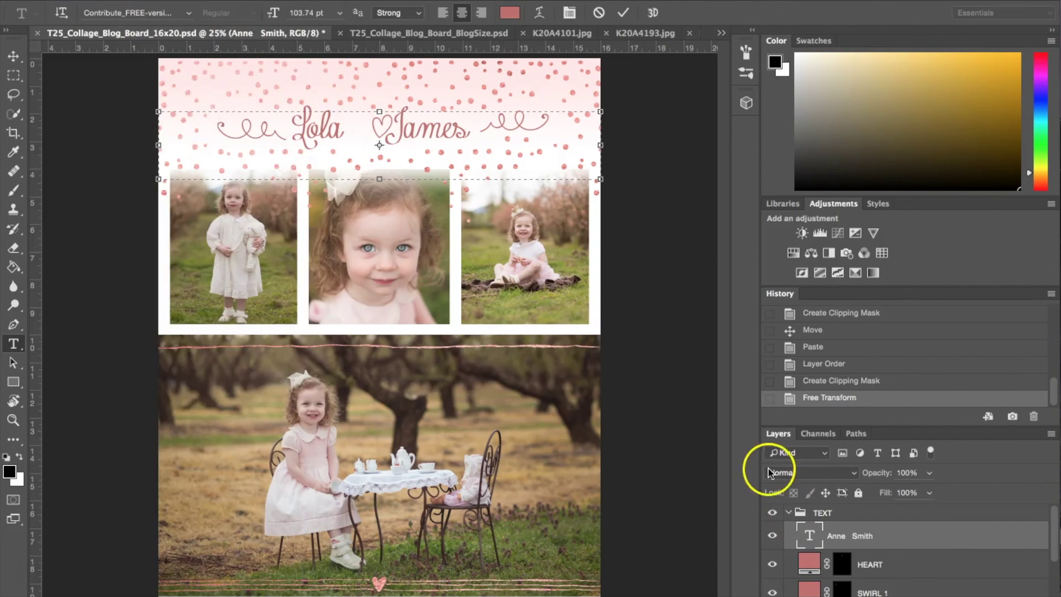
left_click(921, 578)
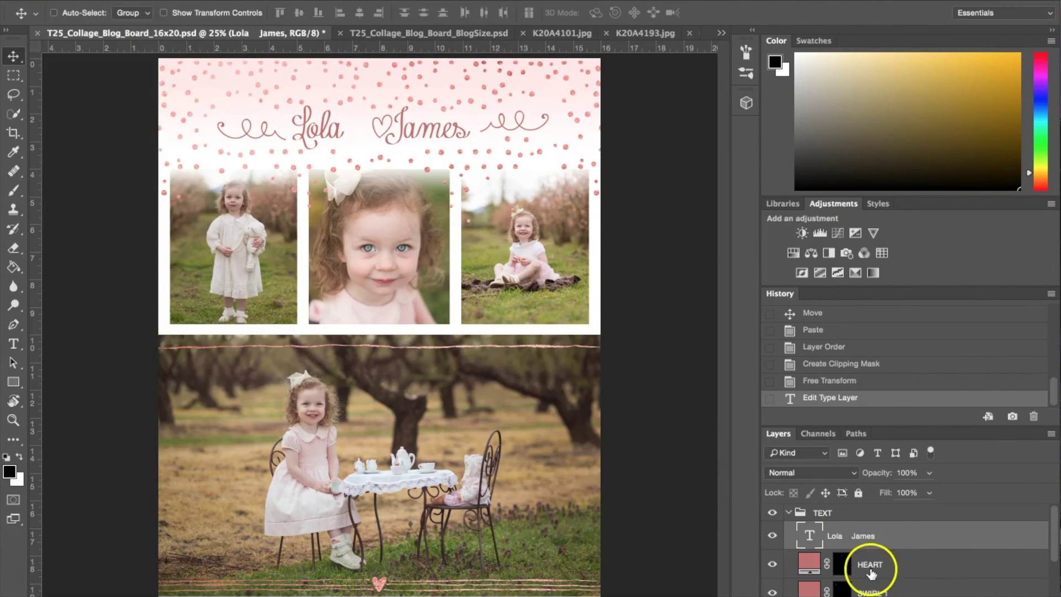
Free Transform the HEART layer, shifting it within the gap between the two names
left_click(840, 567)
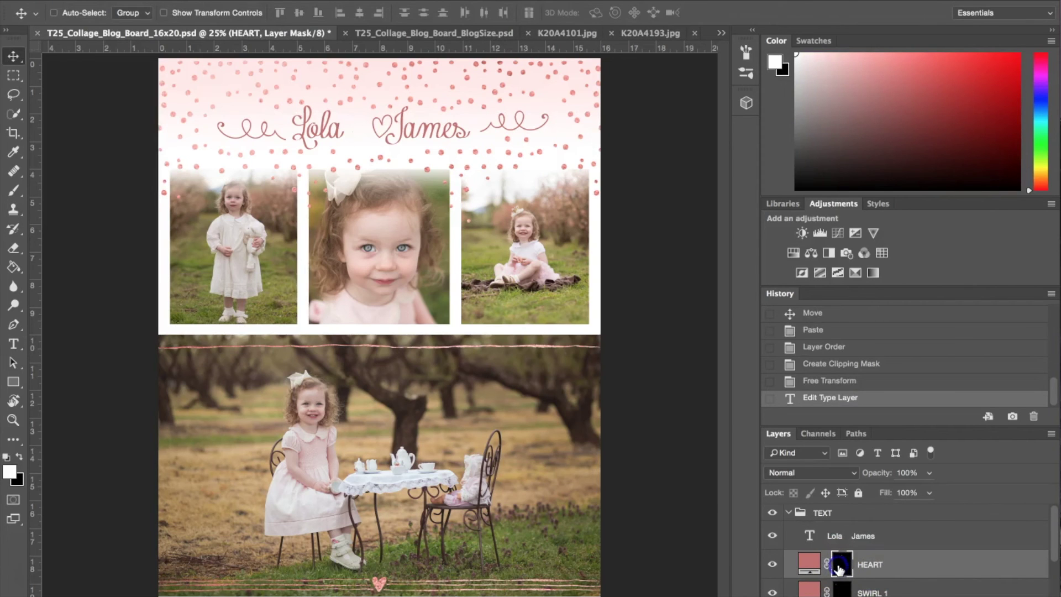
left_click(164, 13)
left_click(387, 128)
mouse_move(376, 124)
left_mouse_down()
mouse_move(383, 137)
mouse_move(369, 129)
left_mouse_up()
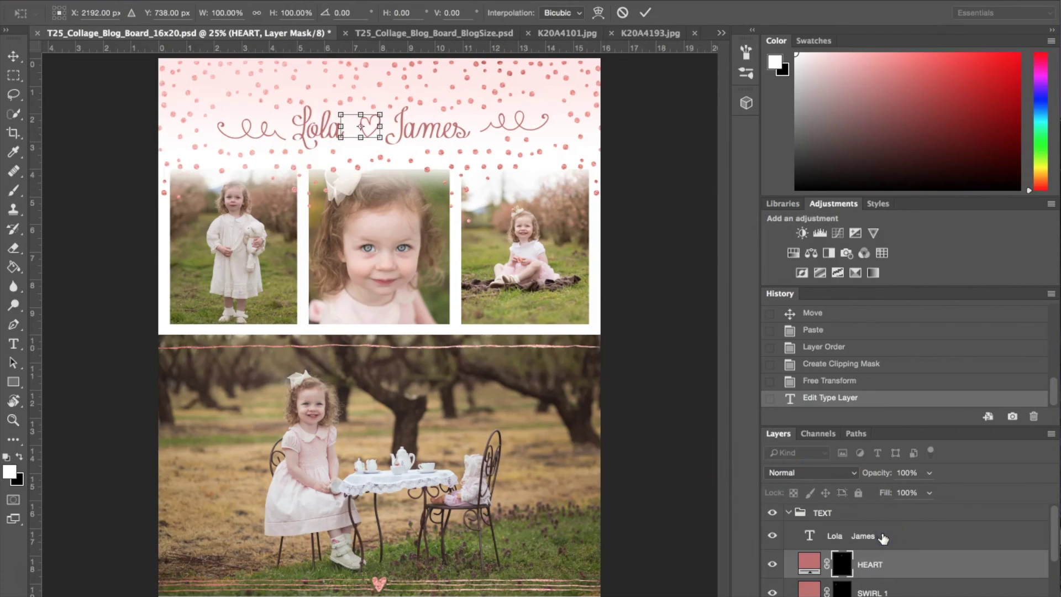
key("Return")
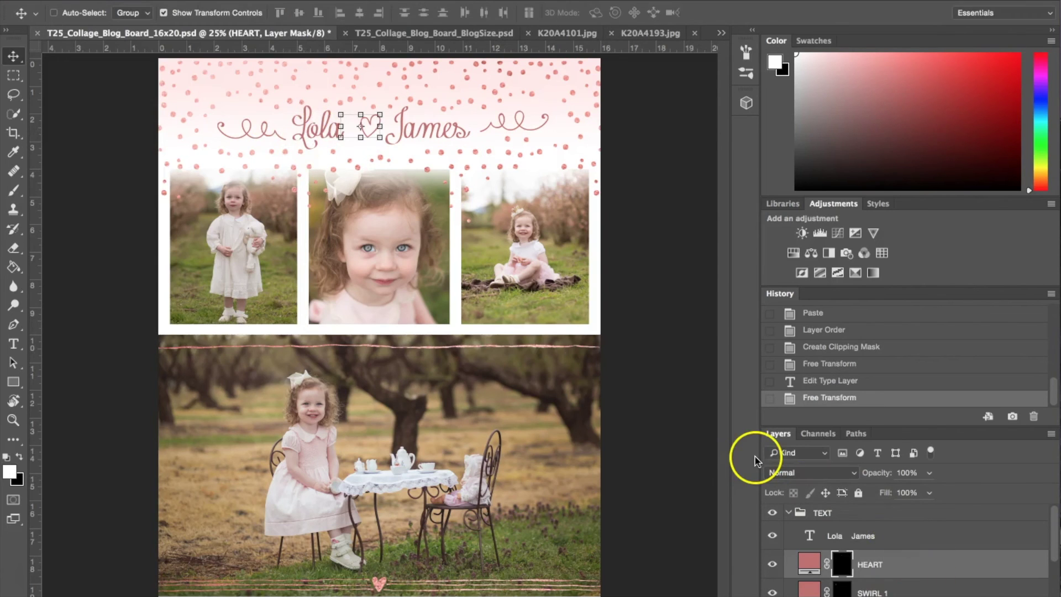
Move the title text slightly right and nudge the heart back to centre between the names
left_click(895, 536)
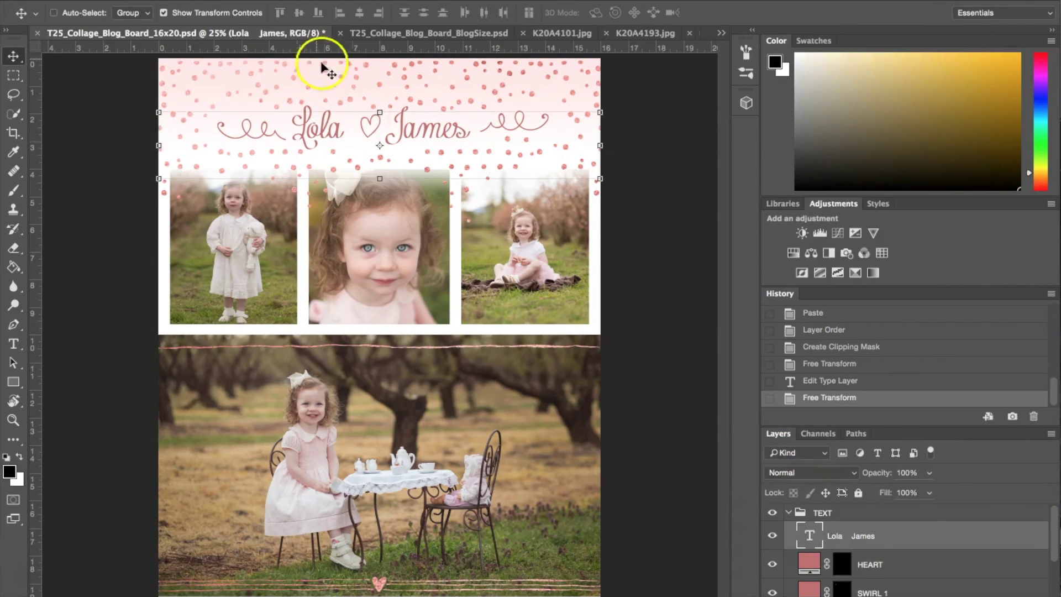
left_click_drag(418, 124, 425, 128)
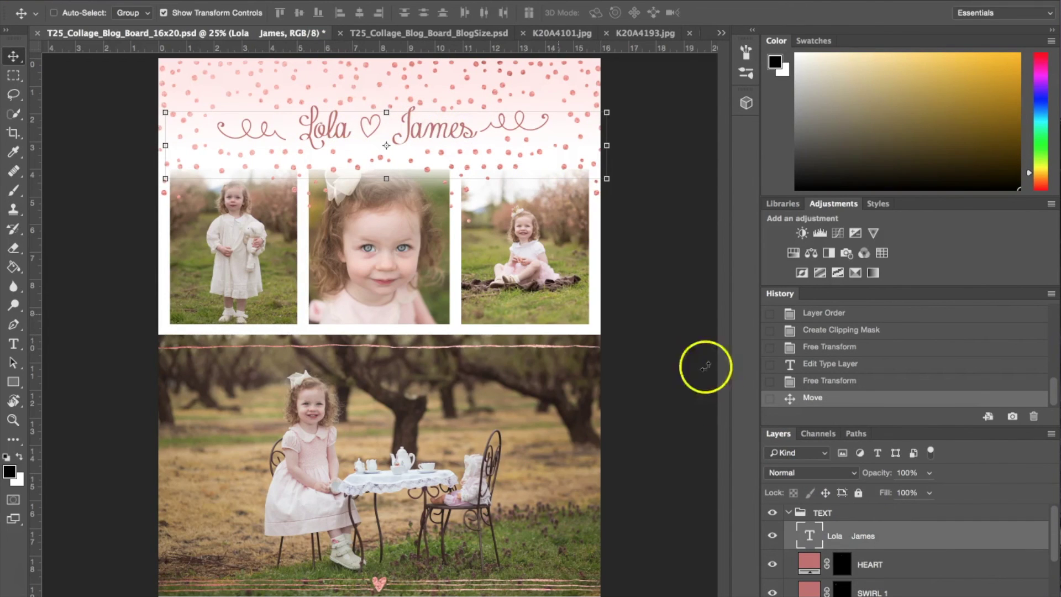
left_click(912, 570)
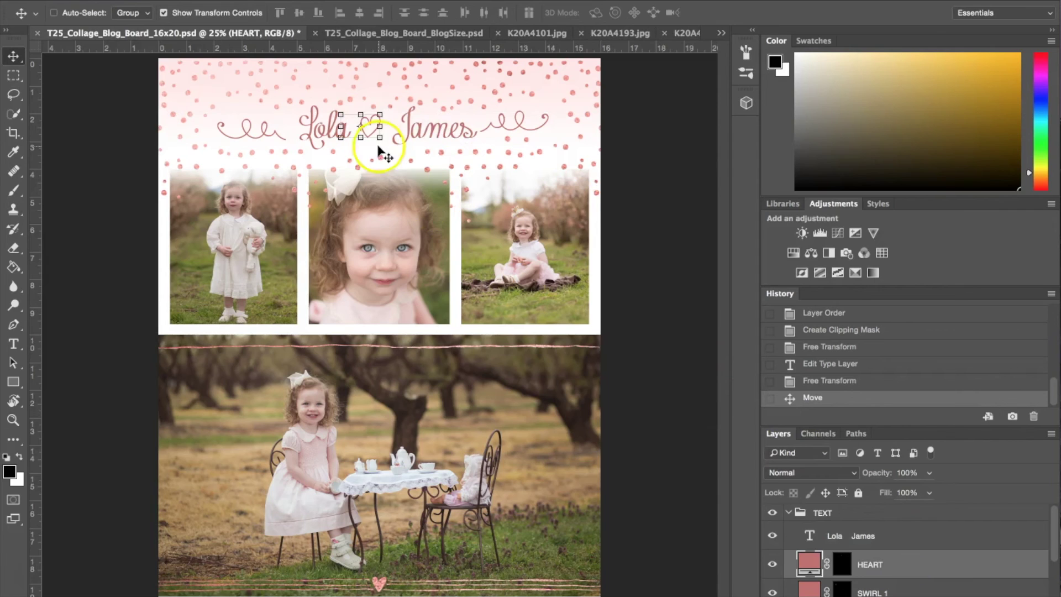
left_click_drag(370, 128, 378, 126)
scroll(918, 586, "down", 2)
scroll(918, 586, "down", 2)
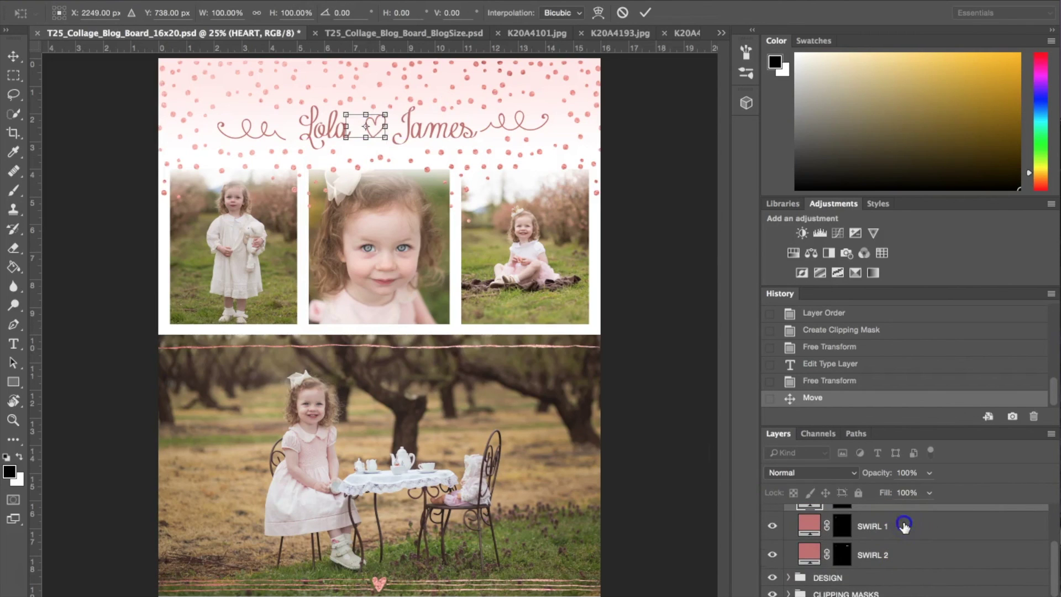
Commit the heart's position and move SWIRL 1 and SWIRL 2 inward toward the title
left_click(297, 182)
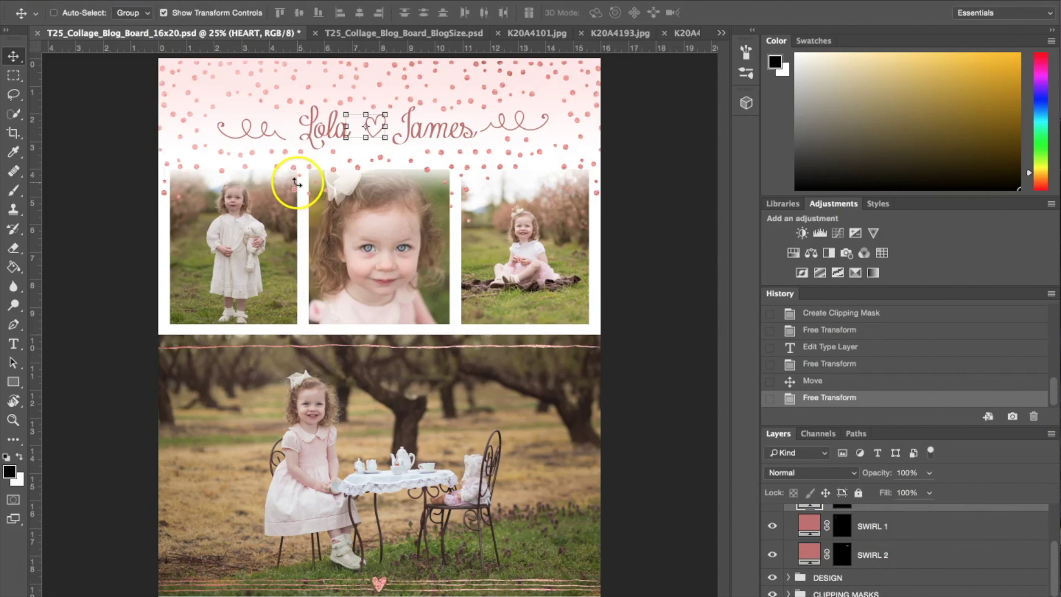
left_click(902, 528)
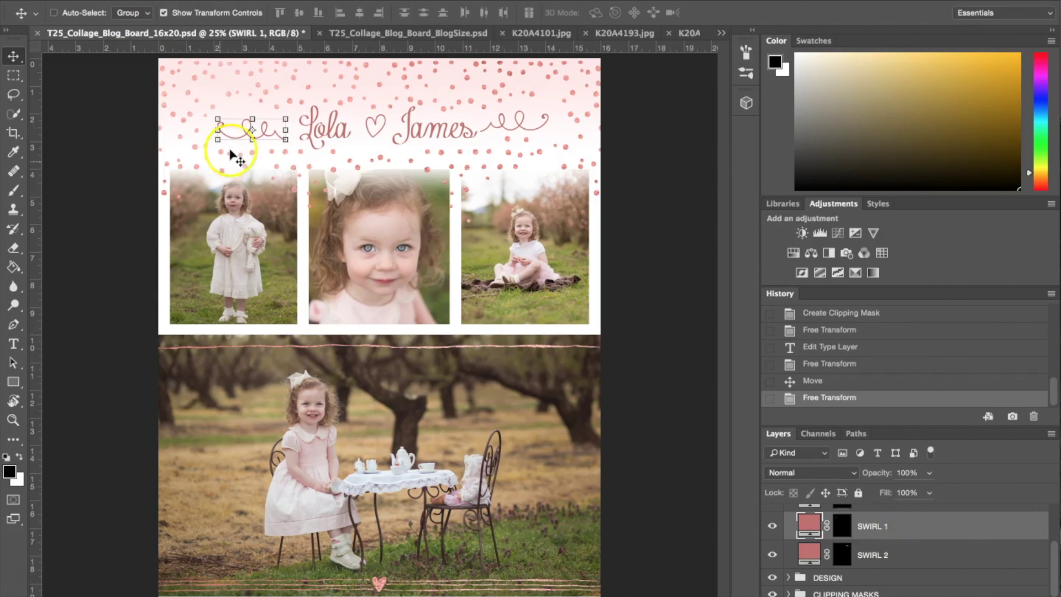
left_click(164, 13)
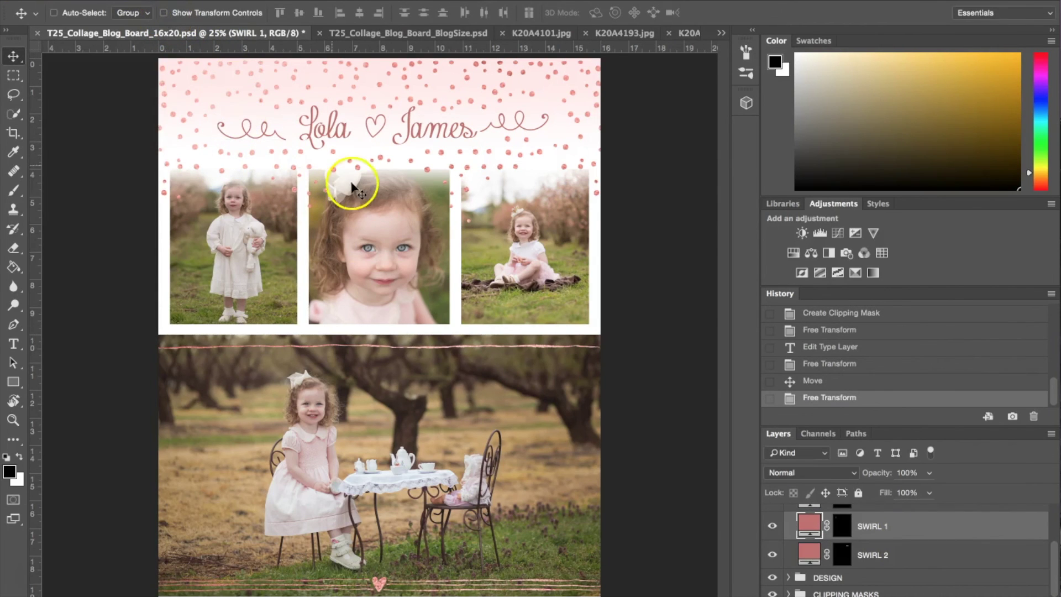
left_click_drag(244, 130, 248, 127)
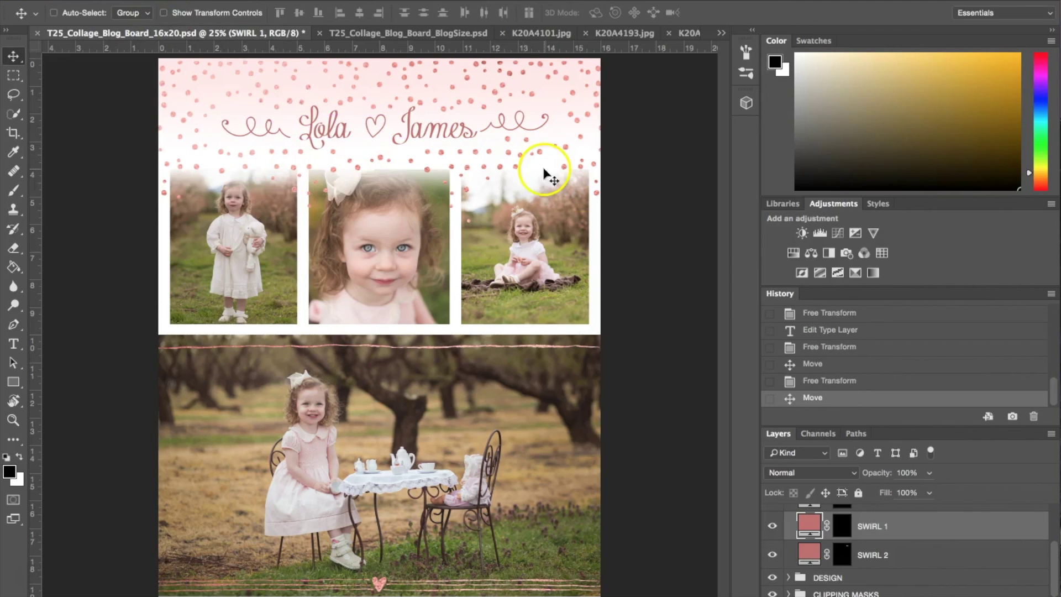
left_click(892, 559)
left_click_drag(503, 123, 508, 127)
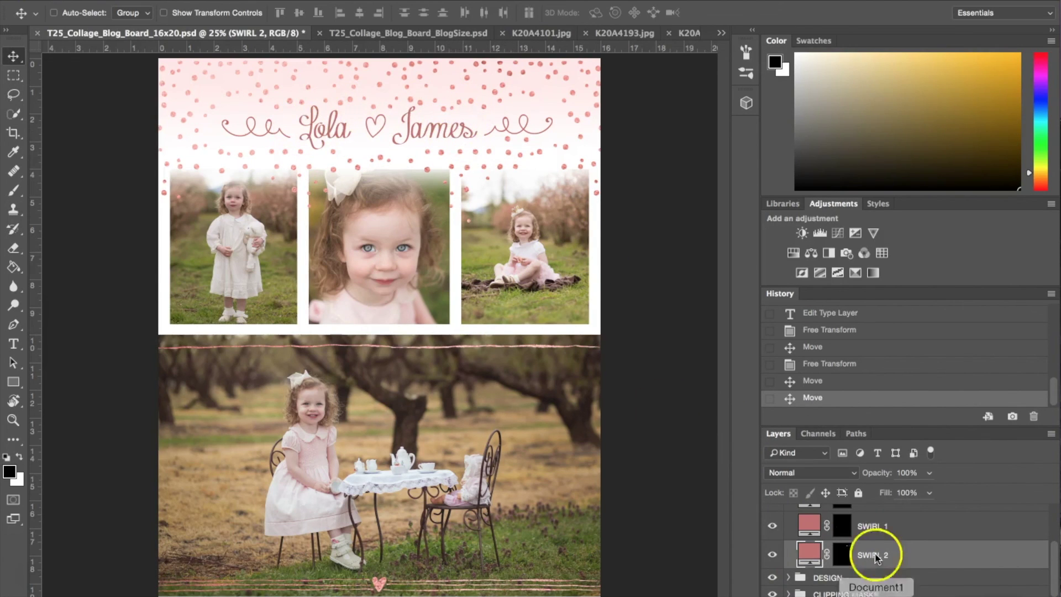
scroll(876, 559, "up", 2)
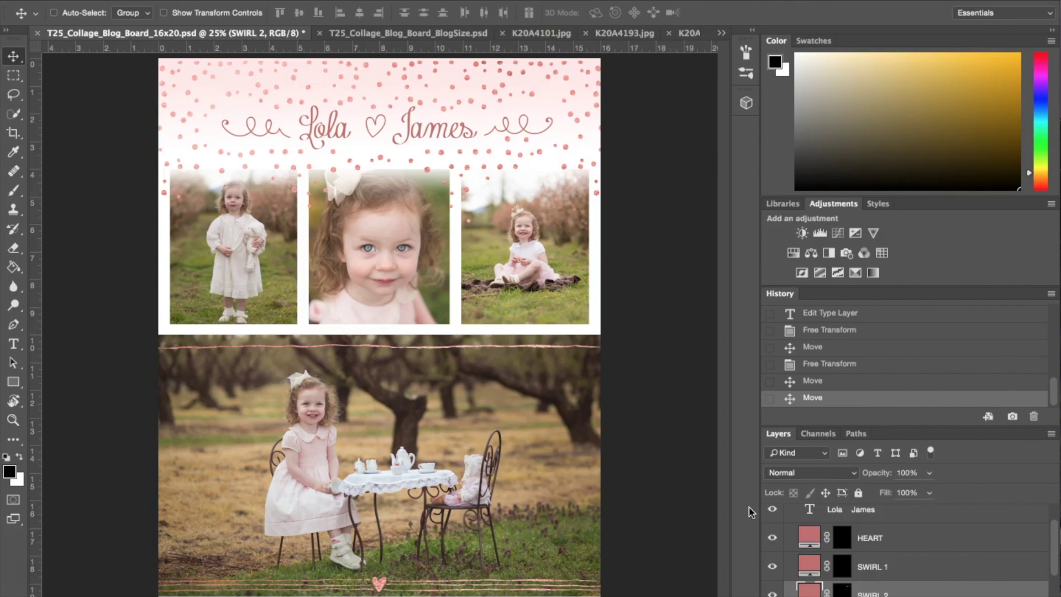
left_click(407, 43)
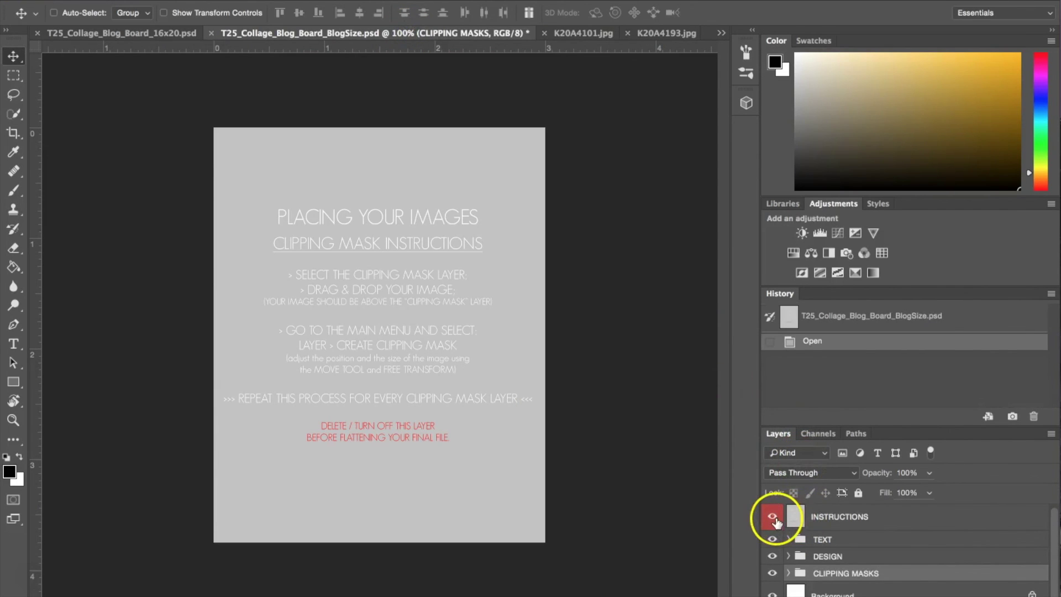
Delete the INSTRUCTIONS layer from the BlogSize template
left_click(821, 518)
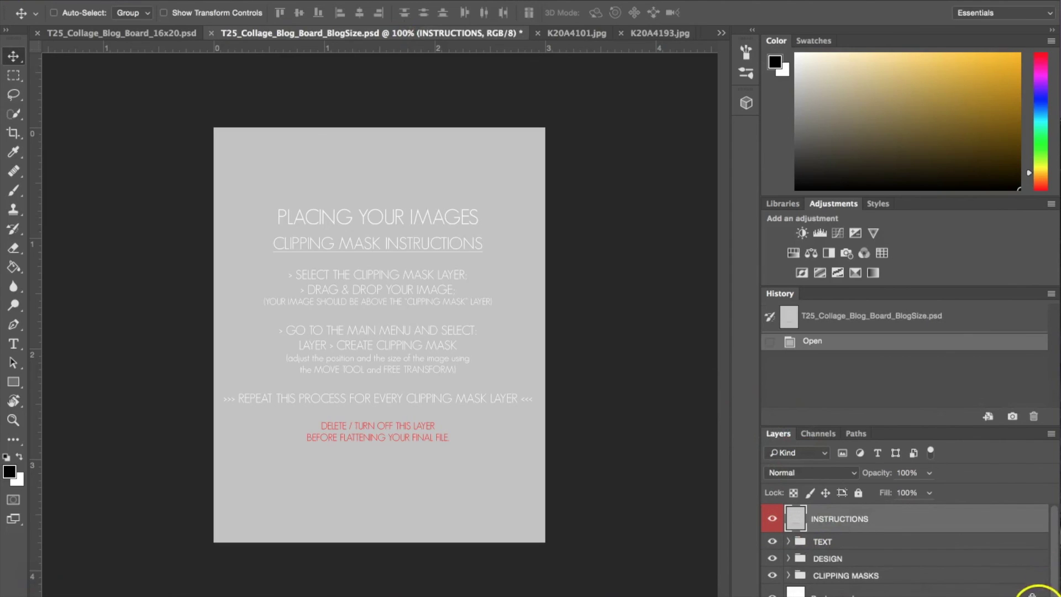
left_click(1049, 595)
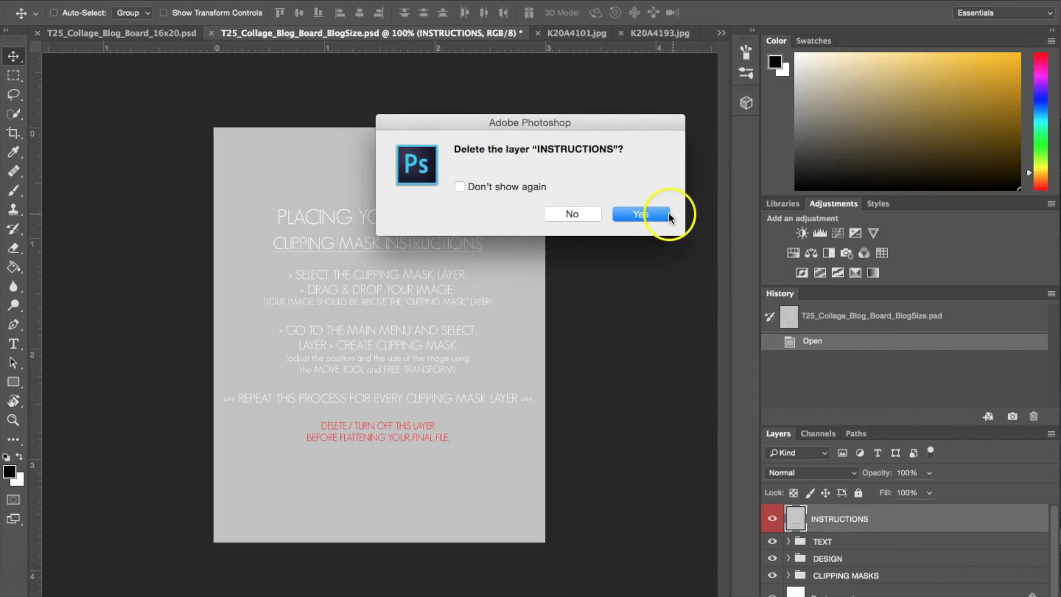
left_click(659, 213)
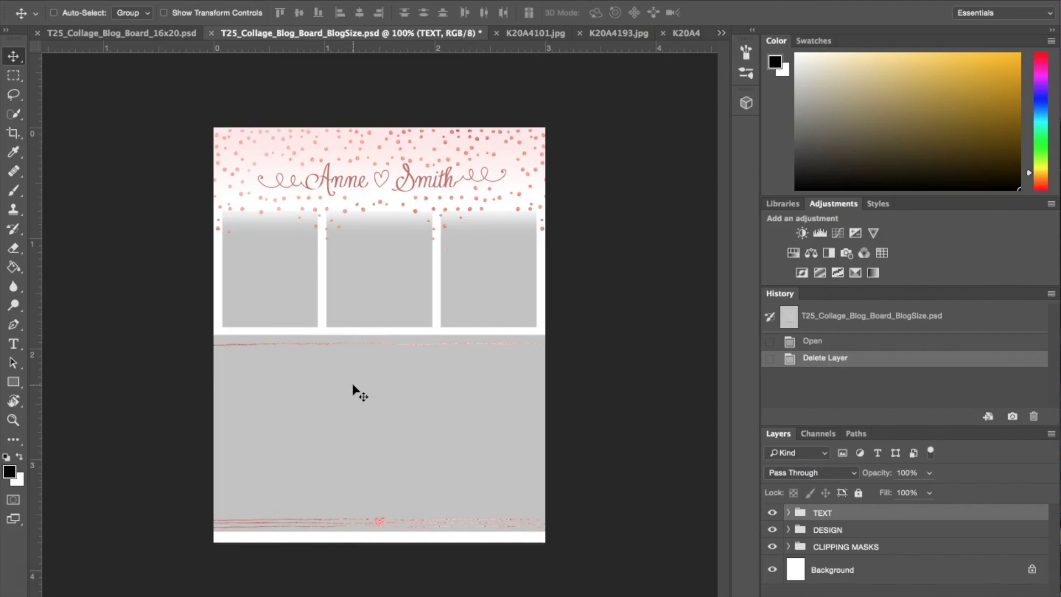
Return to the T25_Collage_Blog_Board_16x20.psd document
left_click(126, 33)
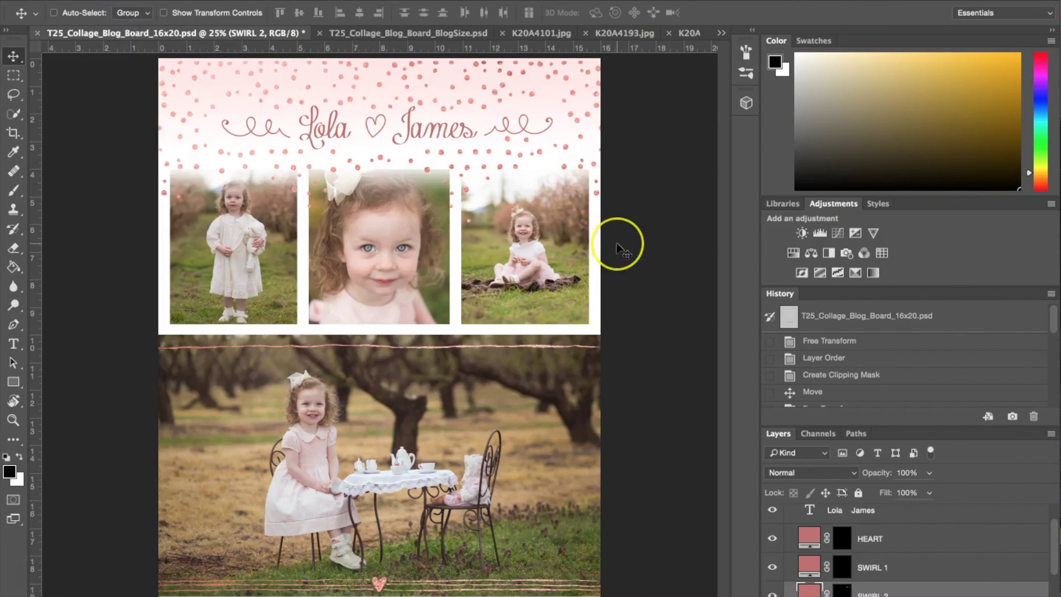